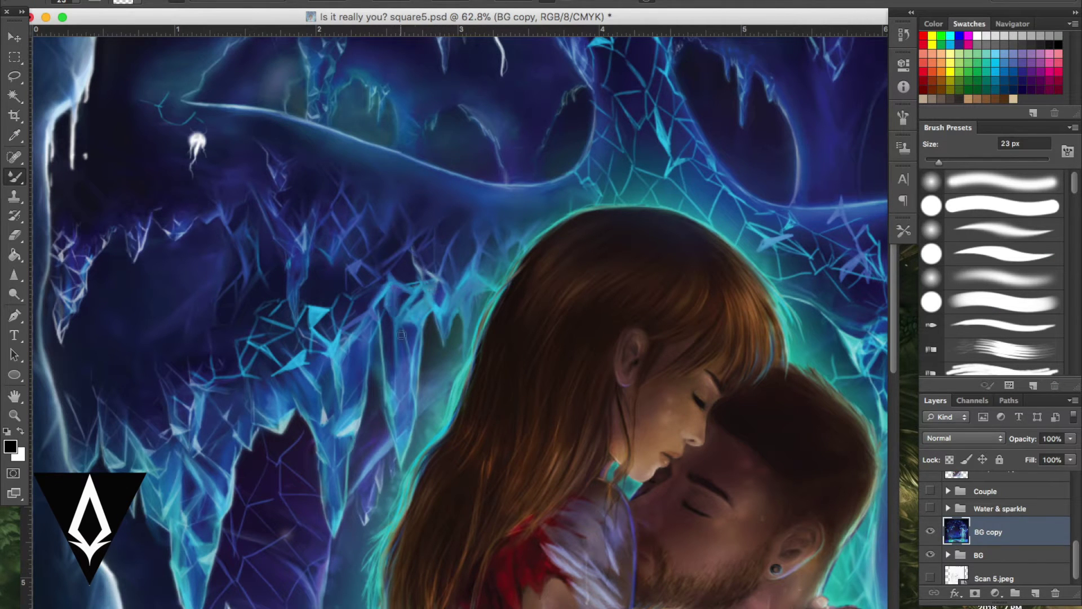
# Blend the hanging blue crystals on the left cave wall with the Mixer Brush on the BG copy layer
pyautogui.scroll(-3, 408, 255)
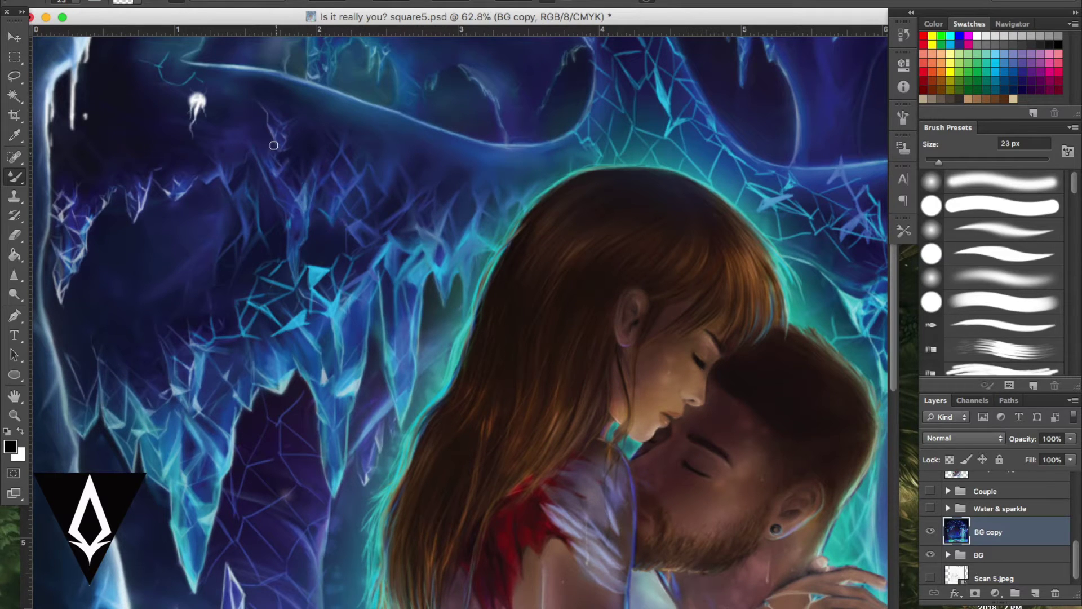
pyautogui.scroll(-3, 266, 185)
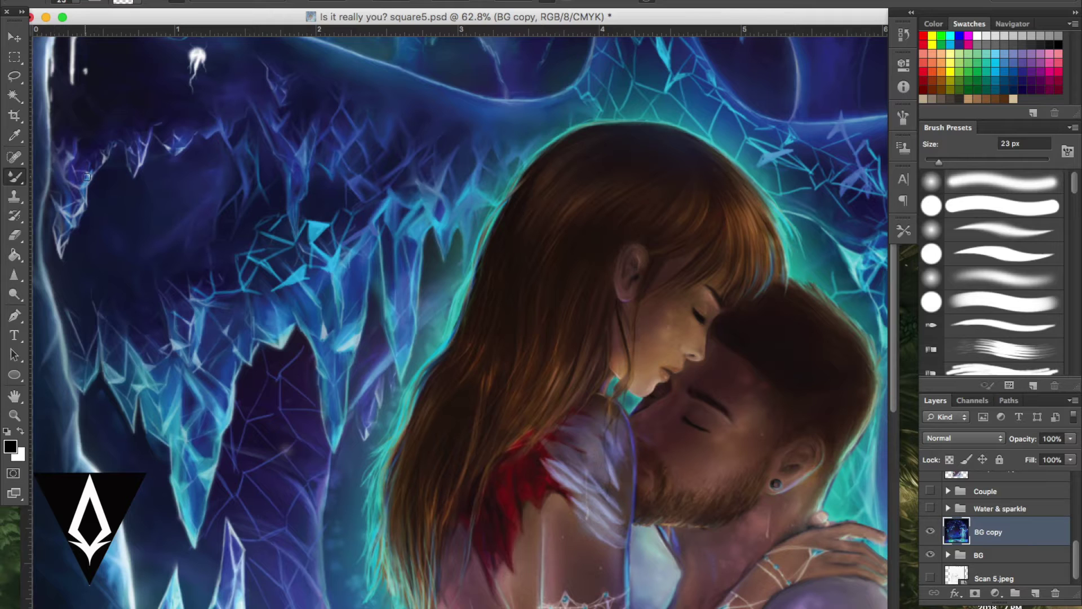
pyautogui.scroll(-8, 60, 166)
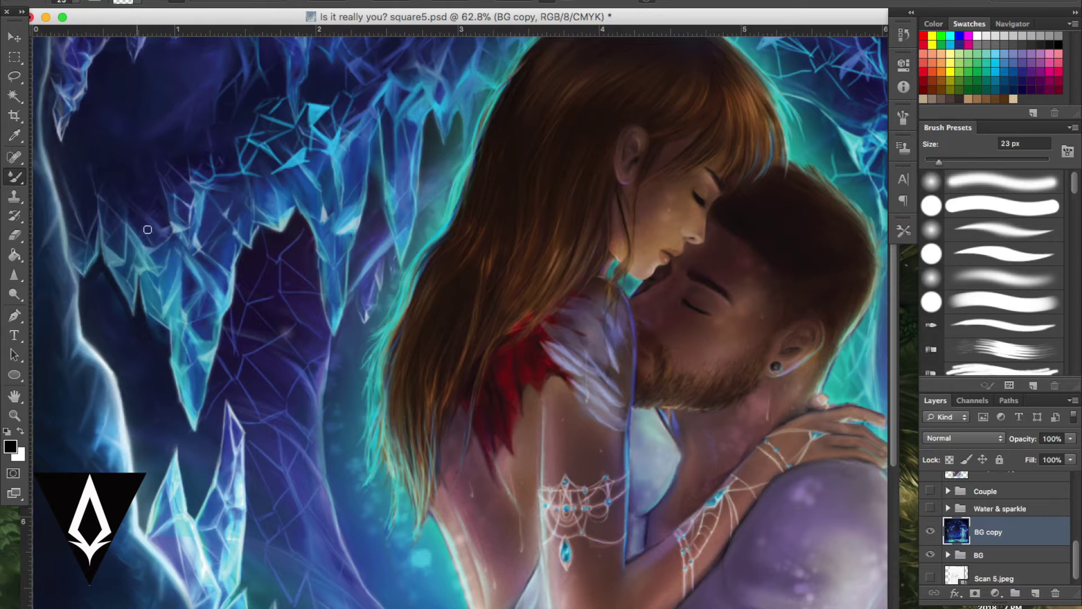
pyautogui.scroll(3, 161, 251)
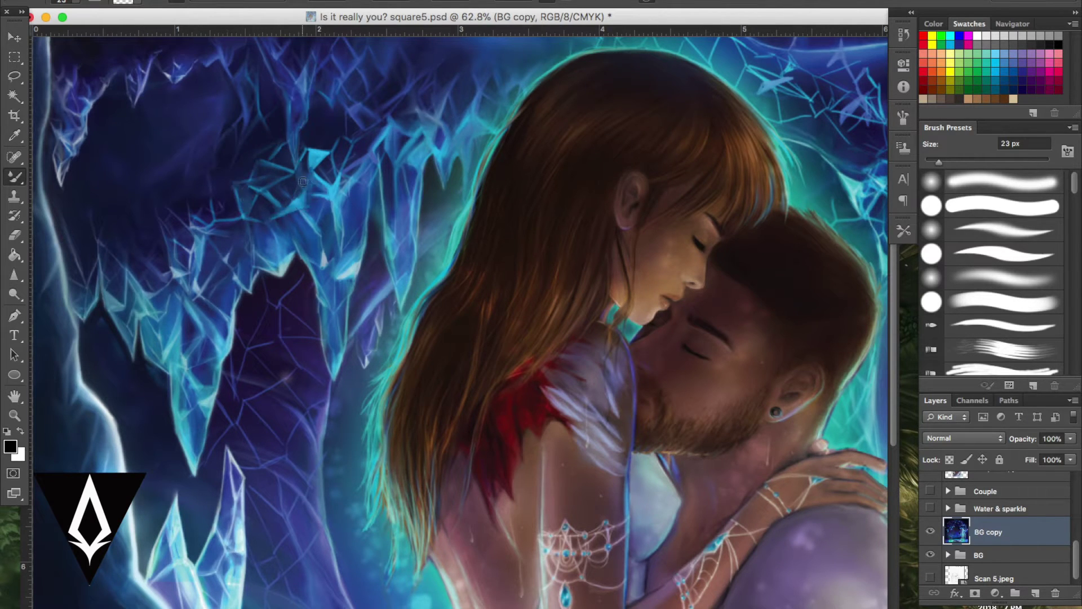
pyautogui.scroll(-2, 341, 161)
# Check the crystal blending across the whole painting by toggling the visibility of the BG copy and BG layers
pyautogui.click(931, 531)
pyautogui.click(931, 532)
pyautogui.press('super+0')
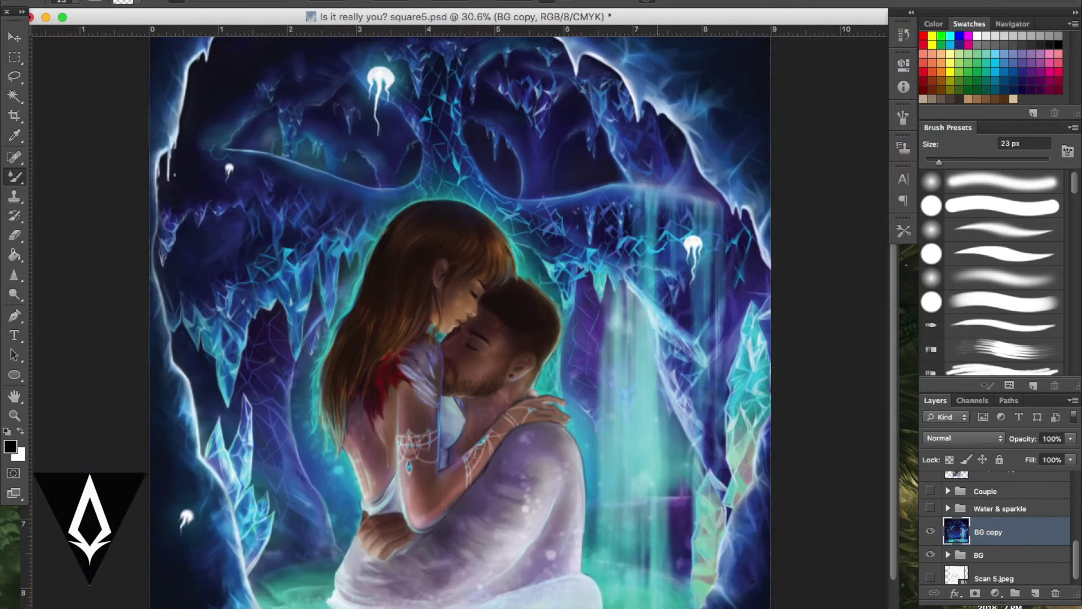
pyautogui.scroll(10, 952, 530)
pyautogui.click(995, 492)
pyautogui.click(932, 562)
pyautogui.scroll(2, 953, 543)
pyautogui.scroll(-10, 958, 543)
pyautogui.click(994, 535)
pyautogui.scroll(7, 256, 299)
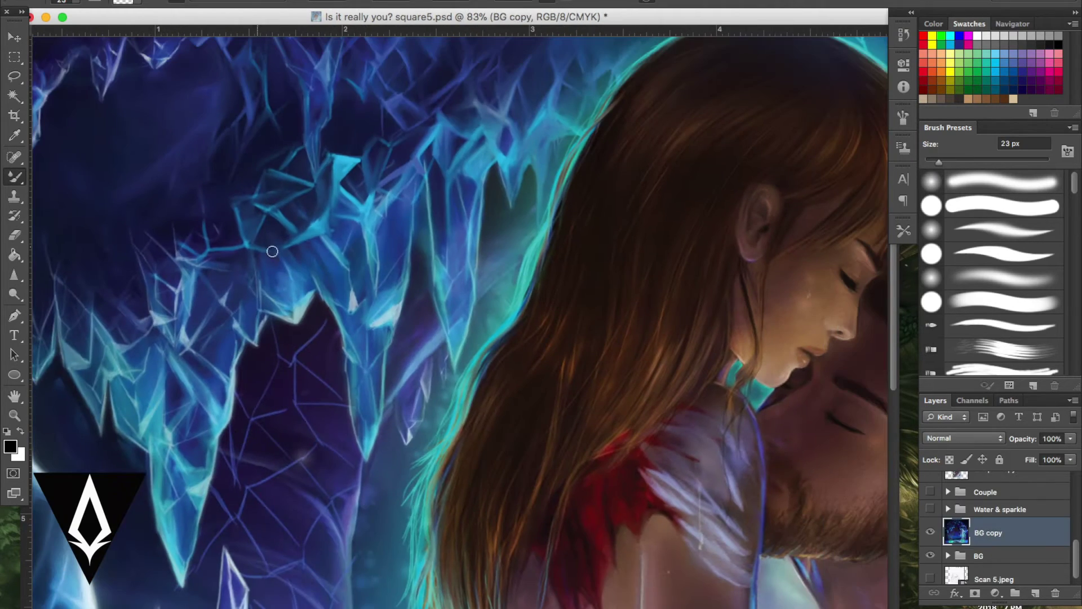
# Enlarge the brush to 37 px and blend the crystal clusters between the left cave wall and the woman's hair
pyautogui.press(']')
pyautogui.press(']')
pyautogui.press(']')
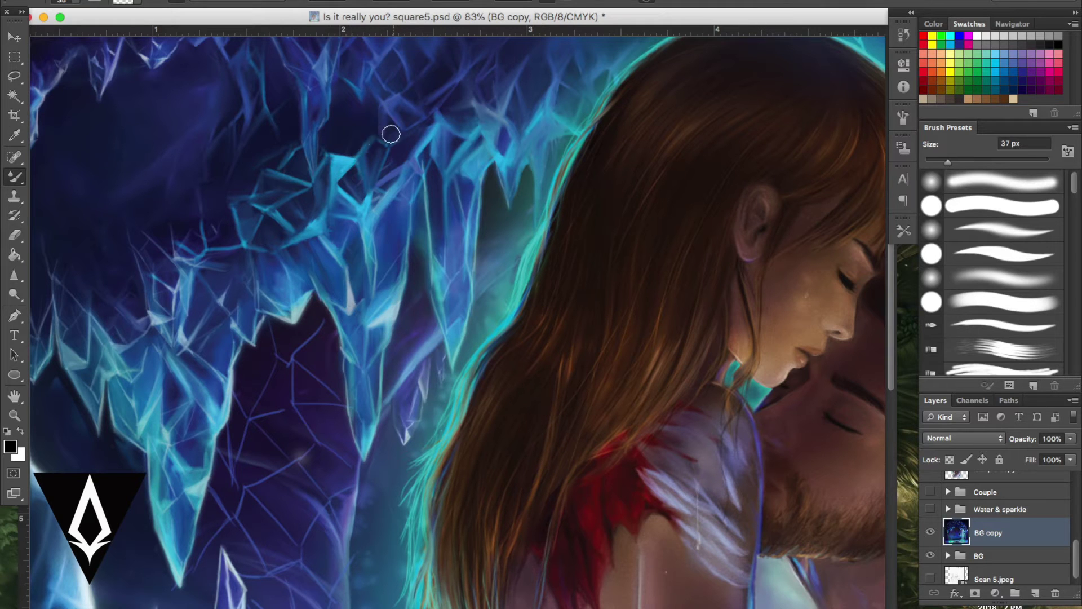
pyautogui.scroll(-3, 389, 139)
pyautogui.scroll(-3, 388, 138)
pyautogui.hscroll(-3, 254, 169)
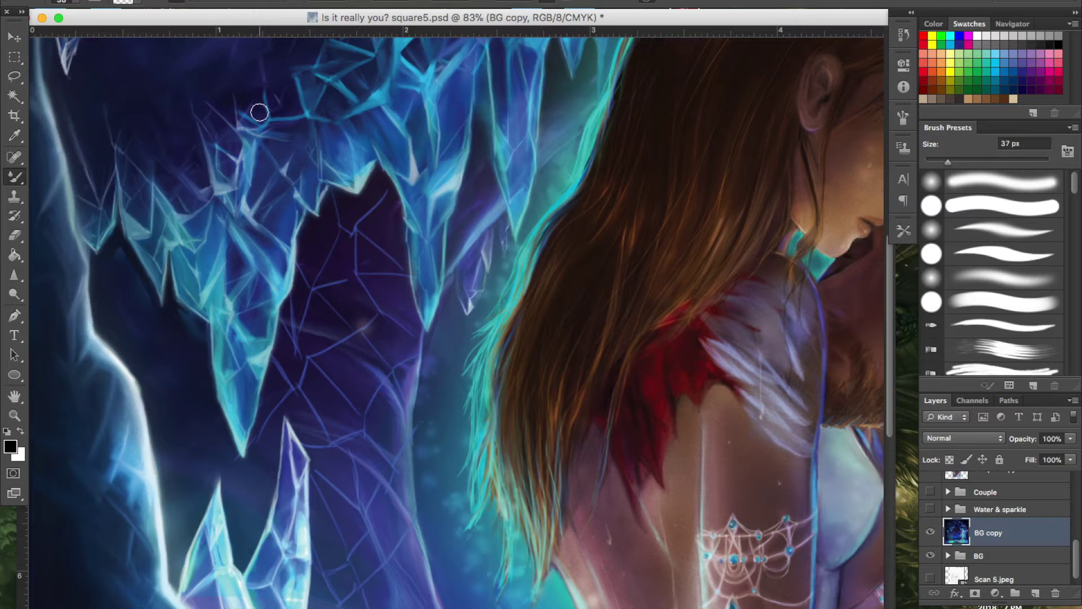
pyautogui.scroll(3, 339, 273)
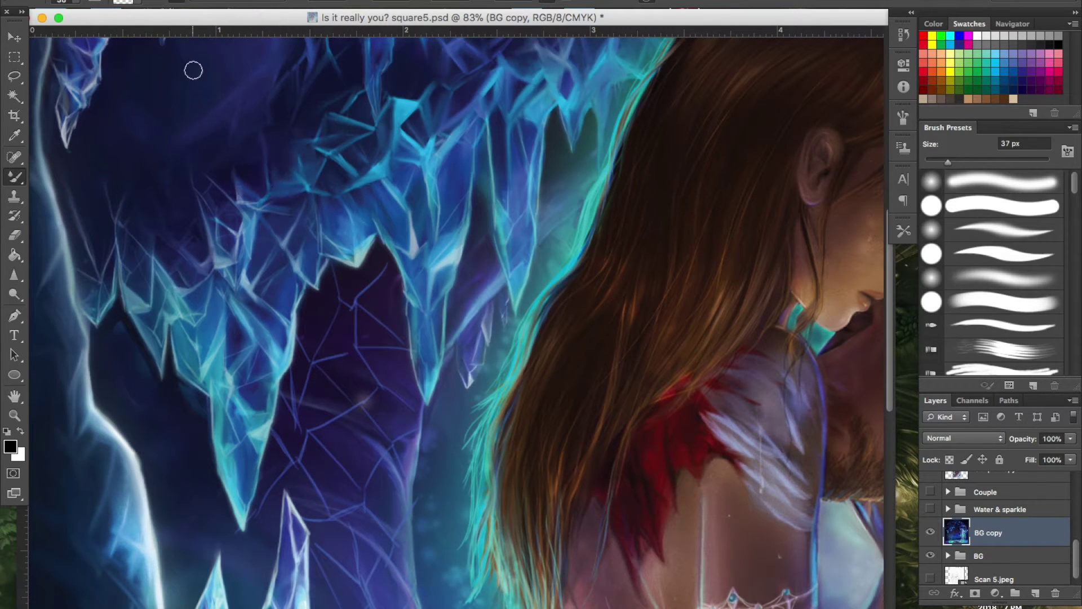
pyautogui.scroll(5, 338, 197)
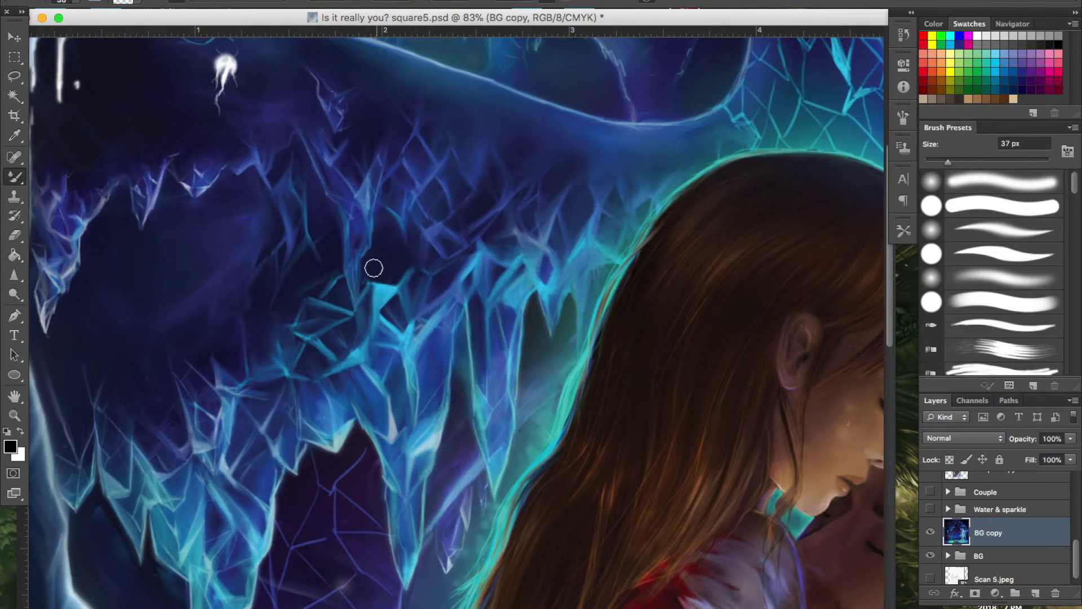
pyautogui.hscroll(5, 361, 279)
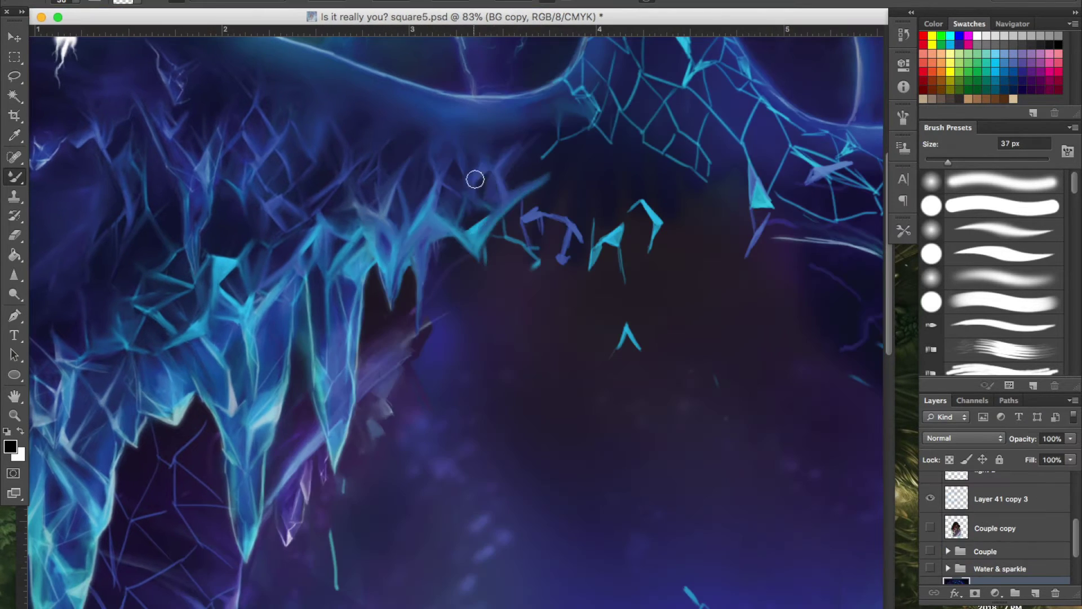
# Hide the Couple copy layer, reduce the brush to 23 px and blend the cracks at the base of the central crystal column
pyautogui.hscroll(3, 475, 179)
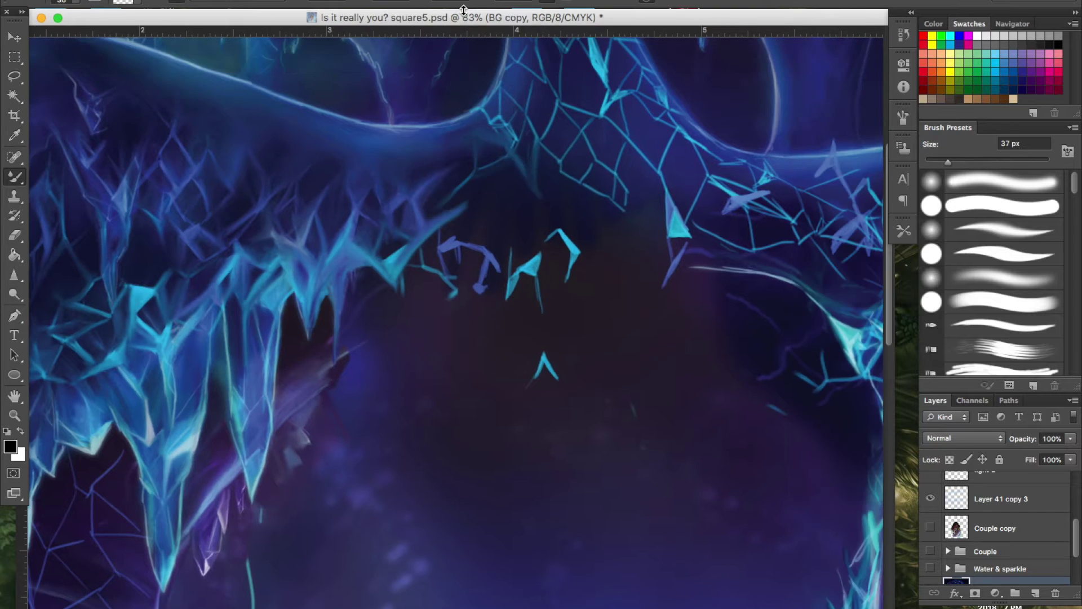
pyautogui.scroll(6, 530, 226)
pyautogui.press('[')
pyautogui.press('[')
pyautogui.press('[')
pyautogui.moveTo(536, 329)
pyautogui.mouseDown()
pyautogui.moveTo(542, 294)
pyautogui.moveTo(523, 305)
pyautogui.moveTo(572, 290)
pyautogui.moveTo(609, 209)
pyautogui.moveTo(634, 270)
pyautogui.moveTo(657, 250)
pyautogui.moveTo(648, 292)
pyautogui.moveTo(685, 338)
pyautogui.mouseUp()
pyautogui.scroll(-5, 475, 174)
pyautogui.scroll(3, 474, 174)
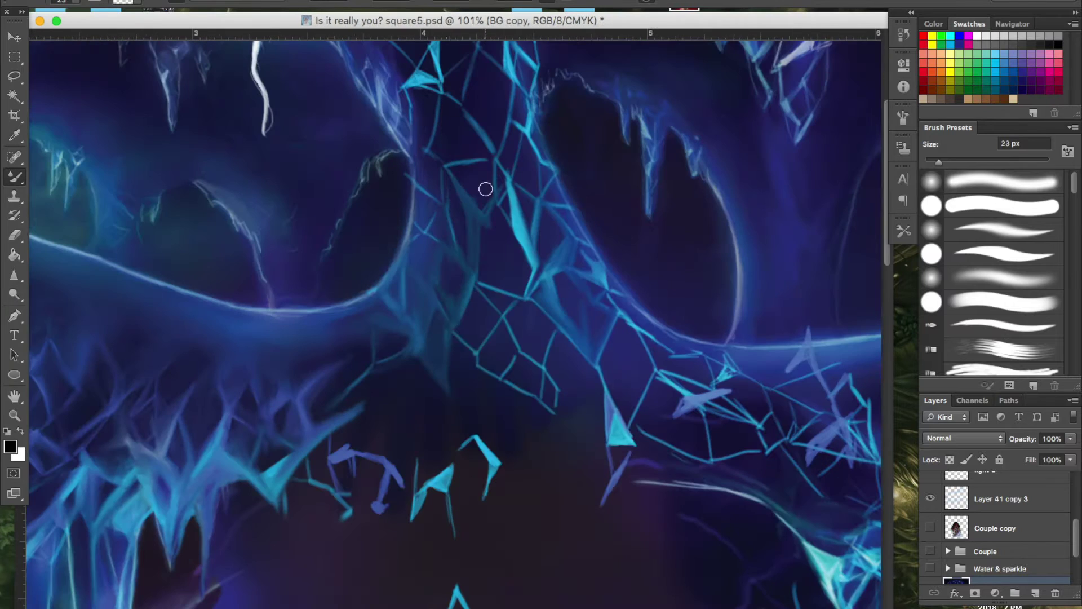
# Blend the cyan facets and lines of the central column beside the large jellyfish
pyautogui.scroll(5, 406, 243)
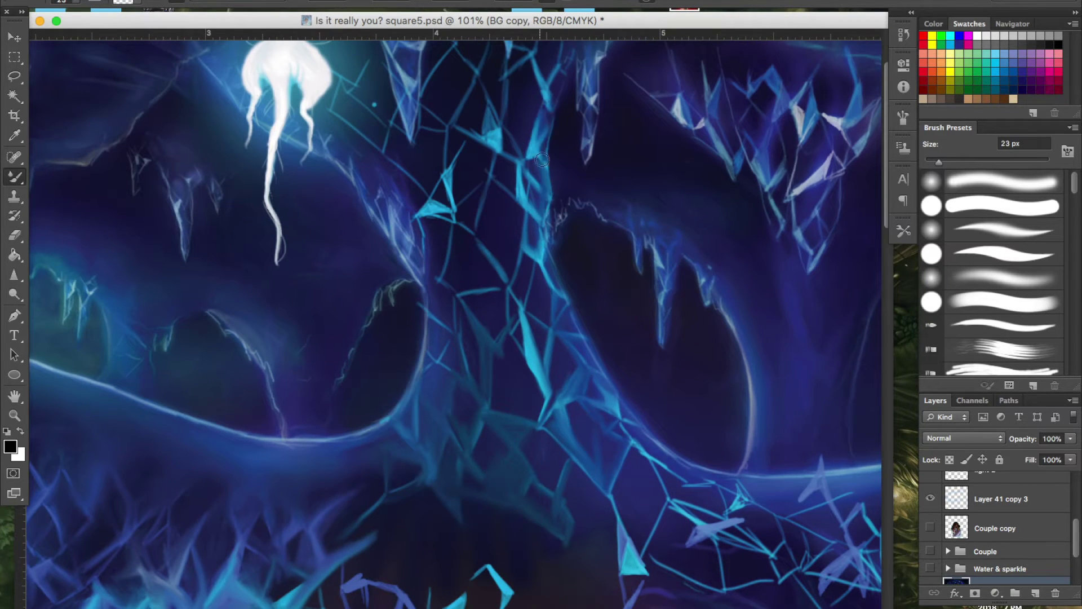
pyautogui.hscroll(-5, 542, 180)
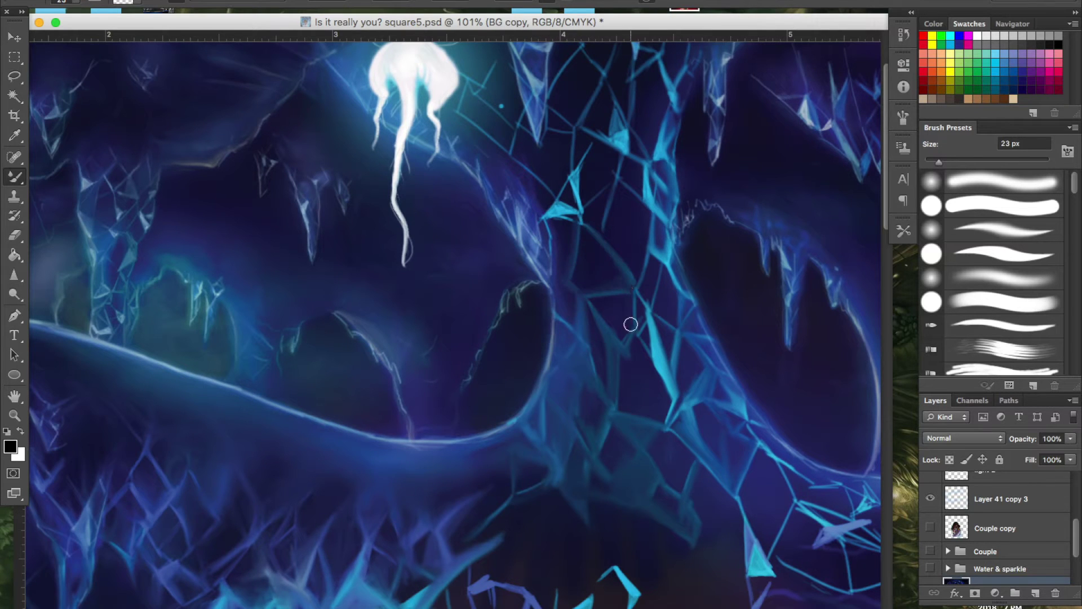
pyautogui.moveTo(569, 211)
pyautogui.mouseDown()
pyautogui.moveTo(612, 251)
pyautogui.moveTo(589, 144)
pyautogui.mouseUp()
pyautogui.moveTo(550, 217)
pyautogui.mouseDown()
pyautogui.moveTo(572, 178)
pyautogui.moveTo(532, 216)
pyautogui.moveTo(550, 214)
pyautogui.moveTo(516, 162)
pyautogui.mouseUp()
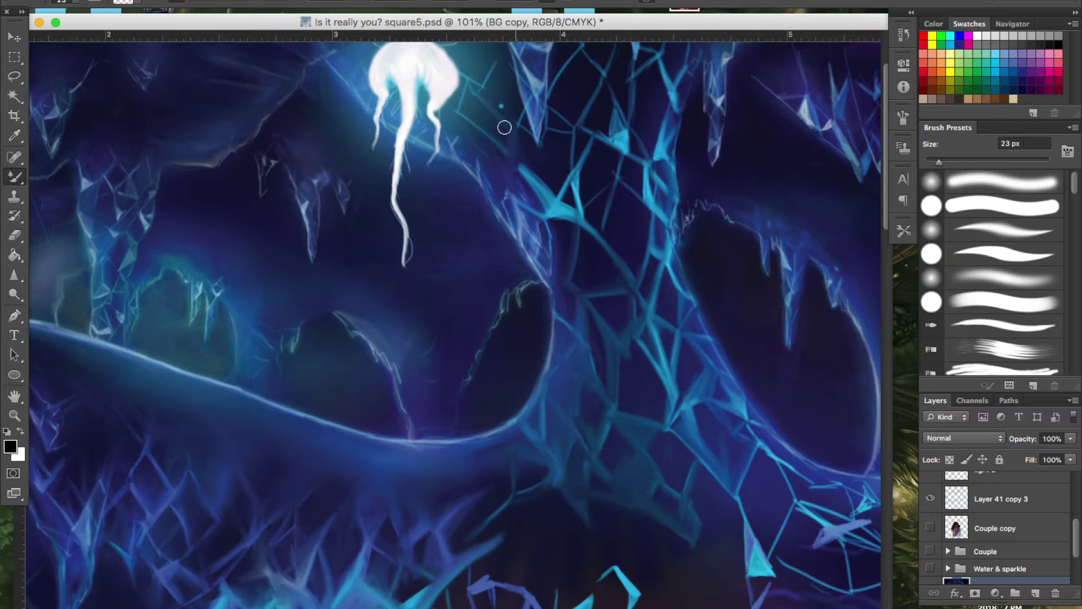
pyautogui.moveTo(571, 186); pyautogui.dragTo(555, 209)
pyautogui.moveTo(530, 165); pyautogui.dragTo(554, 197)
pyautogui.moveTo(571, 178); pyautogui.dragTo(575, 126)
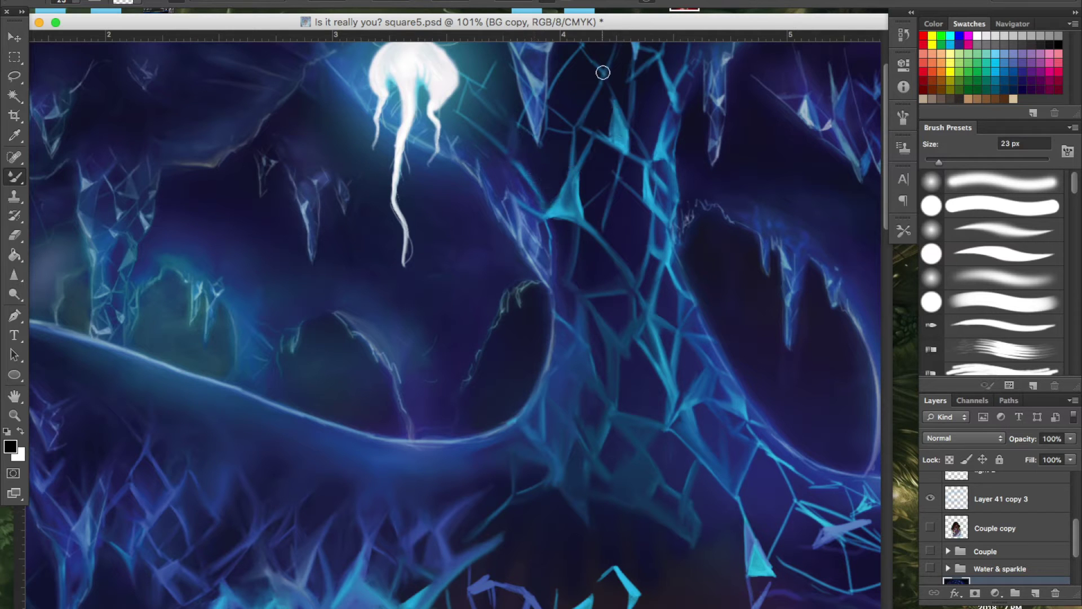
pyautogui.scroll(5, 648, 163)
pyautogui.scroll(-5, 671, 89)
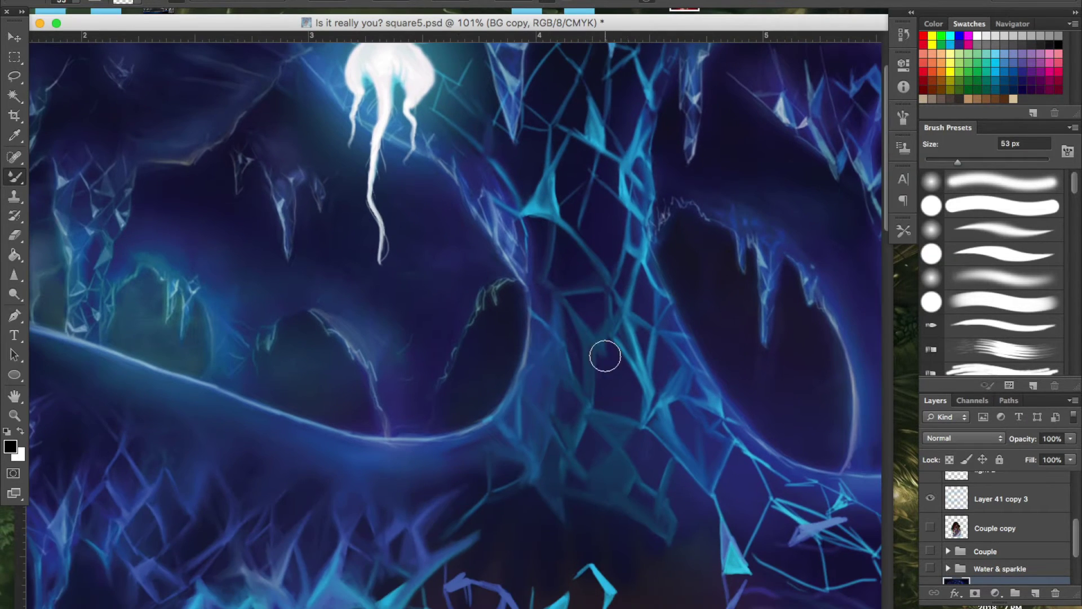
# Soften the remaining crystal lines along the central column and the cave ceiling with further Mixer Brush strokes
pyautogui.press('super+0')
pyautogui.press('super+1')
pyautogui.moveTo(618, 120); pyautogui.dragTo(611, 169)
pyautogui.moveTo(550, 118)
pyautogui.mouseDown()
pyautogui.moveTo(509, 204)
pyautogui.moveTo(531, 243)
pyautogui.mouseUp()
pyautogui.moveTo(451, 172)
pyautogui.mouseDown()
pyautogui.moveTo(418, 226)
pyautogui.moveTo(460, 257)
pyautogui.mouseUp()
pyautogui.moveTo(402, 22); pyautogui.dragTo(401, 23)
pyautogui.moveTo(502, 299); pyautogui.dragTo(477, 212)
pyautogui.moveTo(483, 330); pyautogui.dragTo(501, 366)
pyautogui.moveTo(441, 285); pyautogui.dragTo(416, 256)
# Show the Couple copy layer again
pyautogui.scroll(-5, 409, 251)
pyautogui.click(931, 505)
pyautogui.scroll(2, 613, 451)
pyautogui.scroll(3, 612, 451)
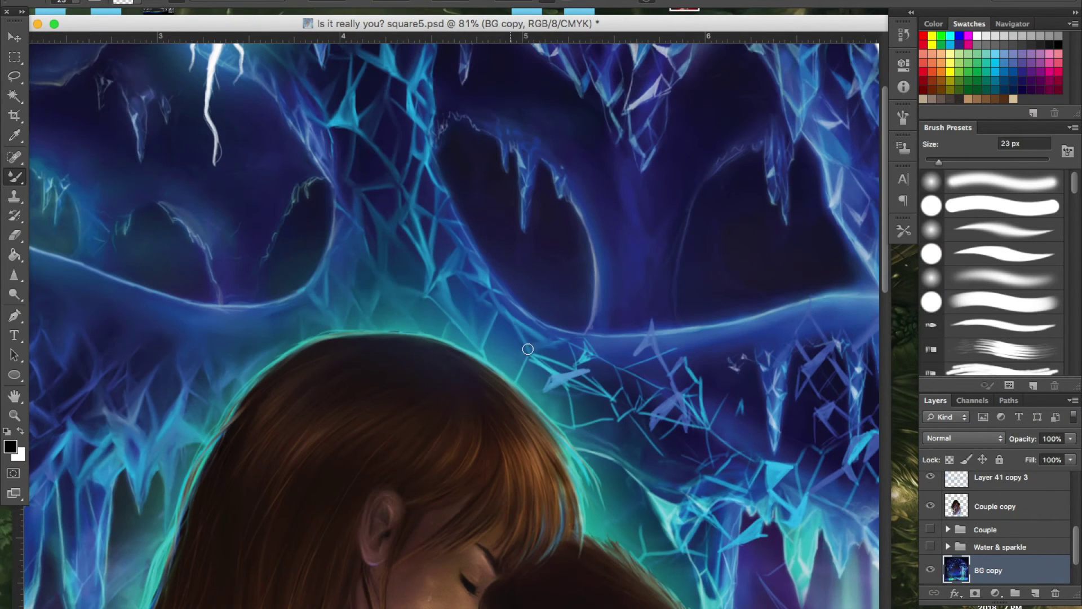
# Blend the sketched crystal shards on the ledge to the right of the woman's head with the 23 px Mixer Brush
pyautogui.moveTo(666, 347)
pyautogui.mouseDown()
pyautogui.moveTo(703, 383)
pyautogui.moveTo(675, 385)
pyautogui.moveTo(657, 432)
pyautogui.moveTo(668, 423)
pyautogui.moveTo(650, 392)
pyautogui.moveTo(675, 484)
pyautogui.moveTo(618, 460)
pyautogui.moveTo(553, 308)
pyautogui.moveTo(607, 381)
pyautogui.moveTo(713, 356)
pyautogui.moveTo(746, 381)
pyautogui.moveTo(694, 387)
pyautogui.moveTo(662, 470)
pyautogui.moveTo(680, 395)
pyautogui.moveTo(656, 411)
pyautogui.mouseUp()
pyautogui.moveTo(650, 250); pyautogui.dragTo(628, 144)
pyautogui.moveTo(646, 361); pyautogui.dragTo(681, 460)
pyautogui.moveTo(714, 355); pyautogui.dragTo(739, 389)
pyautogui.moveTo(735, 310)
pyautogui.mouseDown()
pyautogui.moveTo(580, 250)
pyautogui.moveTo(567, 302)
pyautogui.moveTo(626, 299)
pyautogui.moveTo(647, 230)
pyautogui.moveTo(643, 195)
pyautogui.mouseUp()
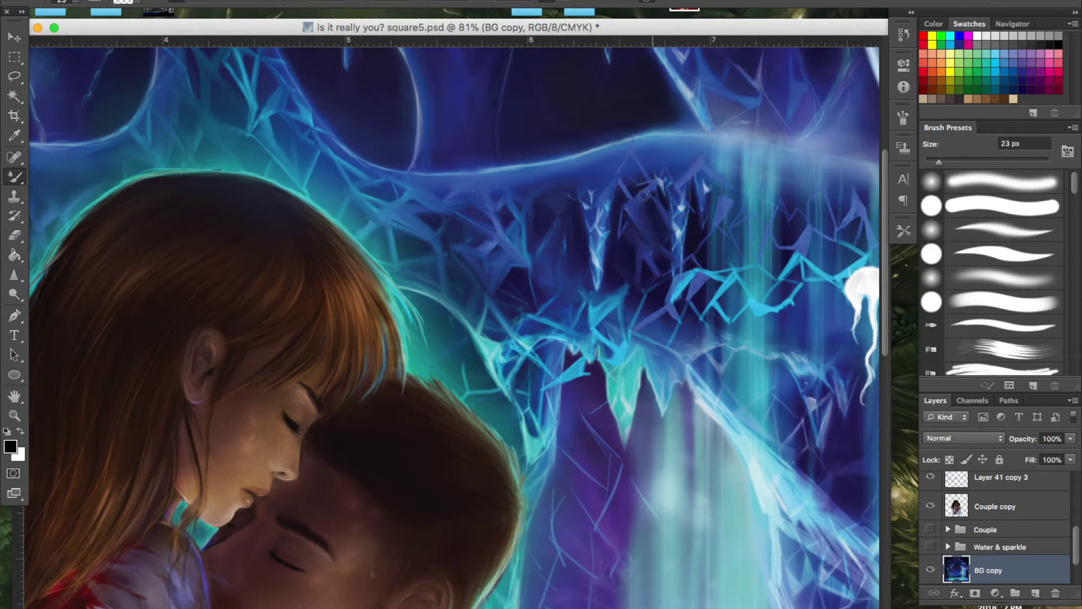
pyautogui.moveTo(603, 315); pyautogui.dragTo(534, 228)
pyautogui.moveTo(535, 229)
pyautogui.mouseDown()
pyautogui.moveTo(604, 221)
pyautogui.moveTo(626, 173)
pyautogui.moveTo(632, 188)
pyautogui.moveTo(625, 198)
pyautogui.moveTo(580, 160)
pyautogui.moveTo(543, 164)
pyautogui.moveTo(575, 121)
pyautogui.moveTo(580, 194)
pyautogui.moveTo(561, 145)
pyautogui.moveTo(616, 126)
pyautogui.moveTo(625, 186)
pyautogui.moveTo(626, 158)
pyautogui.mouseUp()
# Inspect the upper-left cave wall up close while toggling BG copy and the layers above it, including the sparks & jelly group
pyautogui.scroll(4, 580, 160)
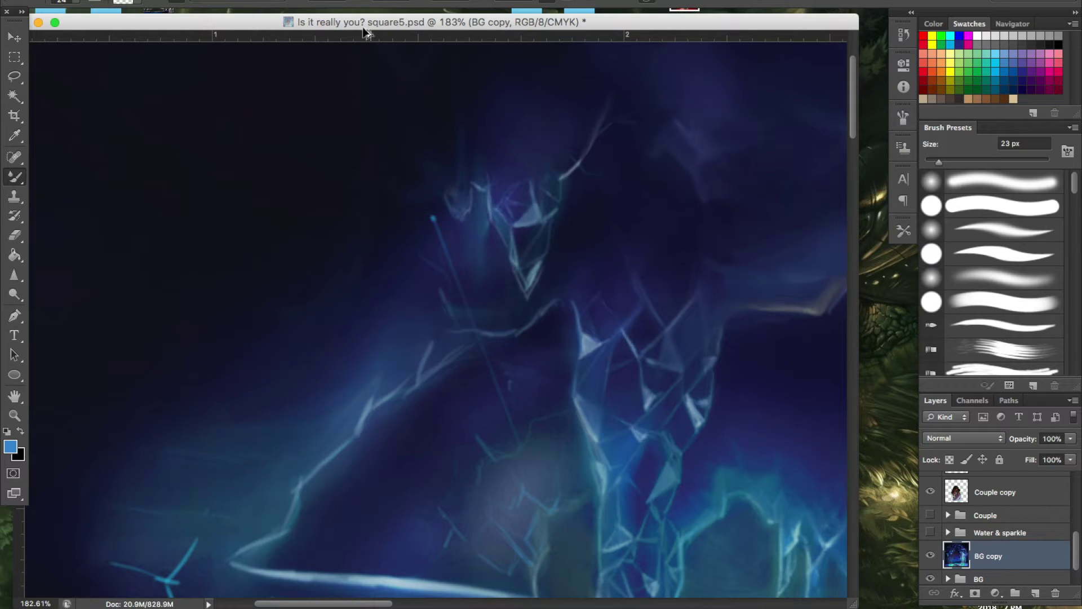
pyautogui.moveTo(363, 24)
pyautogui.mouseDown()
pyautogui.moveTo(423, 231)
pyautogui.moveTo(402, 183)
pyautogui.moveTo(384, 26)
pyautogui.mouseUp()
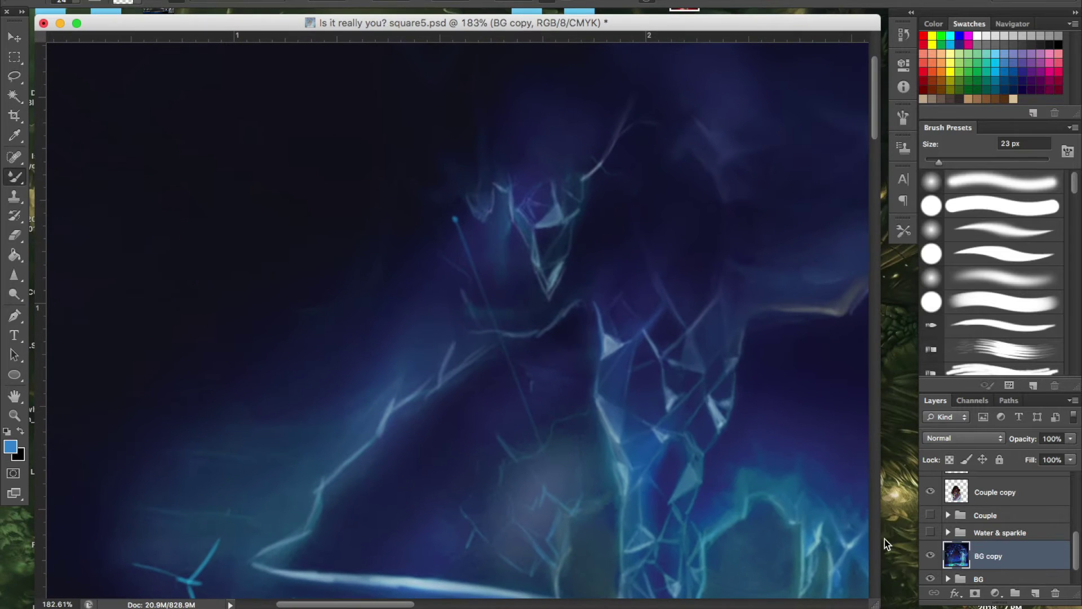
pyautogui.click(931, 557)
pyautogui.click(930, 556)
pyautogui.scroll(3, 930, 559)
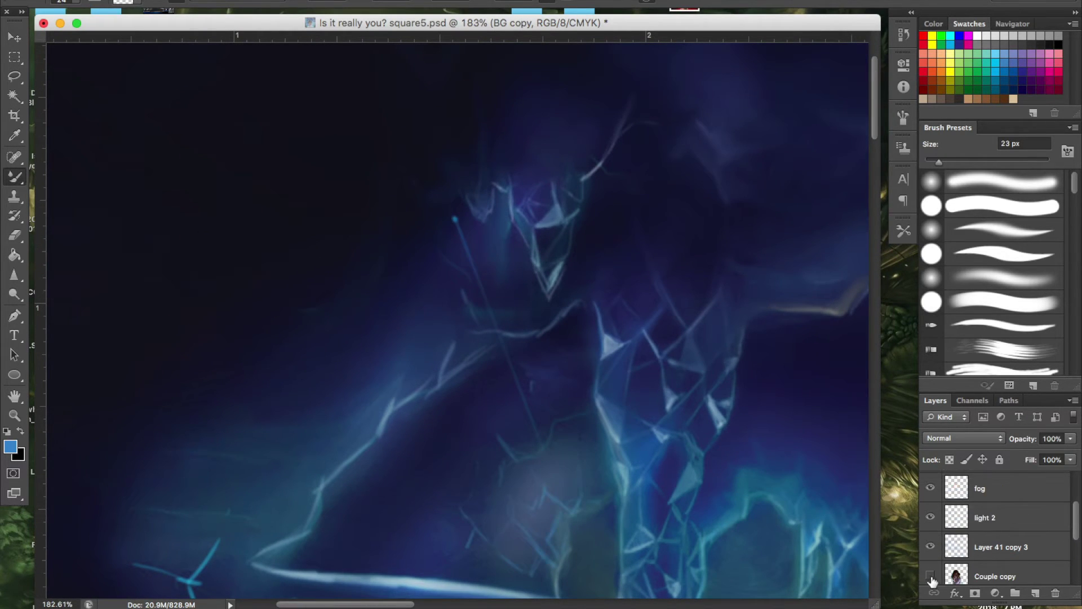
pyautogui.scroll(2, 922, 541)
pyautogui.click(930, 510)
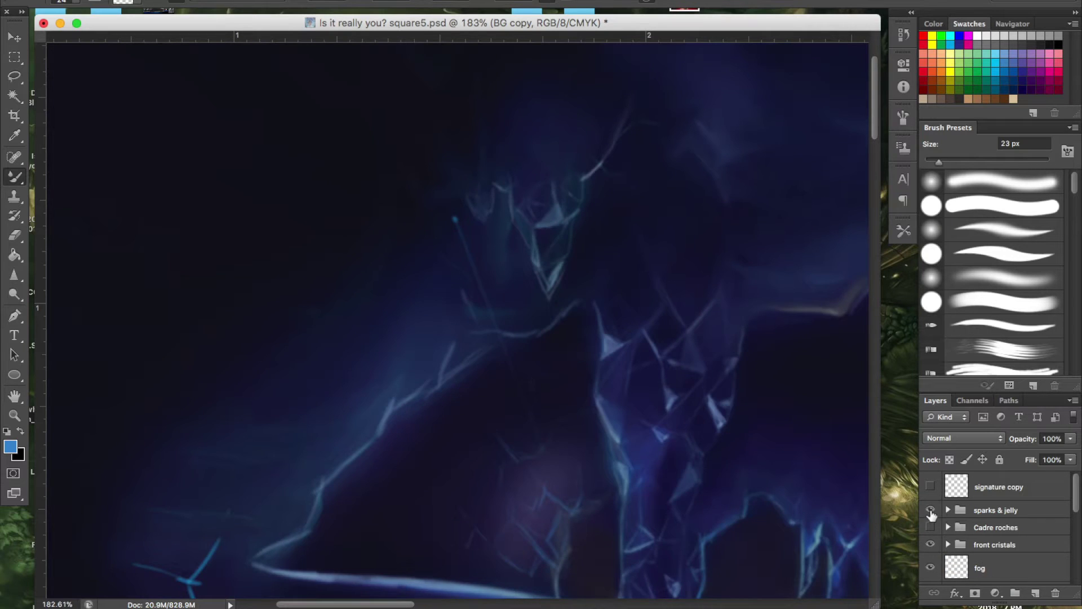
pyautogui.scroll(-2, 929, 528)
pyautogui.scroll(-4, 929, 535)
pyautogui.click(930, 520)
pyautogui.click(930, 519)
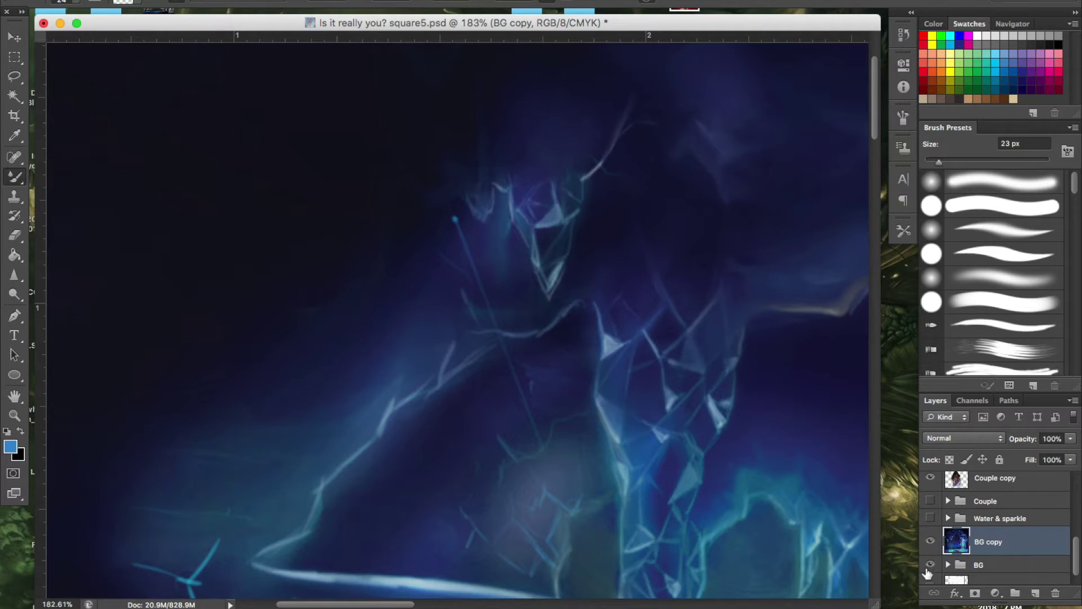
# Check what the sparks & jelly, front cristals, BG copy and BG layers each contribute to the upper-left cave wall
pyautogui.scroll(4, 929, 564)
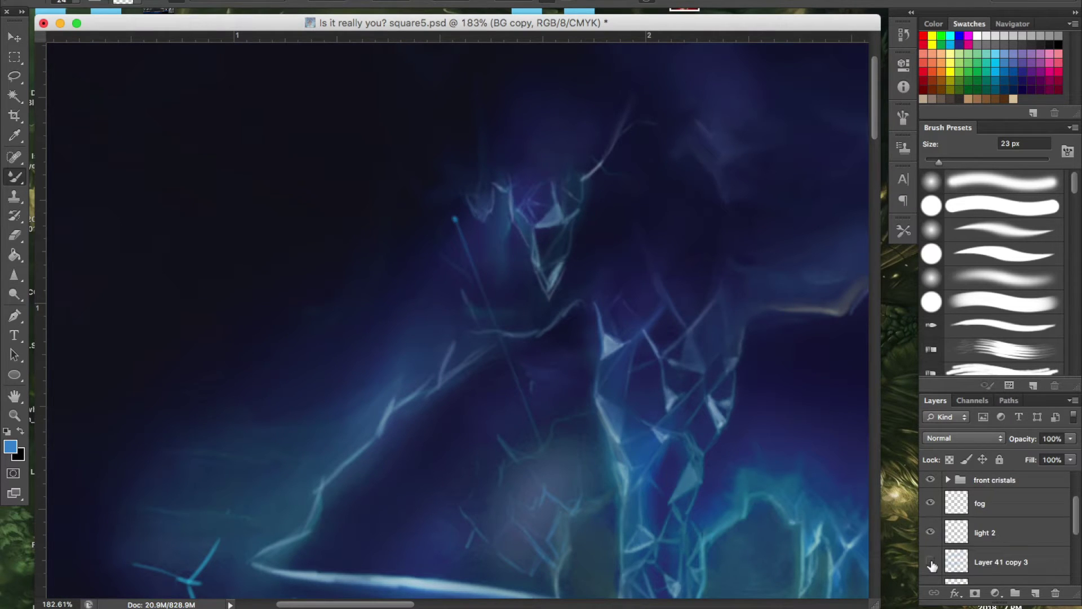
pyautogui.scroll(2, 920, 558)
pyautogui.click(930, 511)
pyautogui.click(930, 545)
pyautogui.scroll(-1, 933, 555)
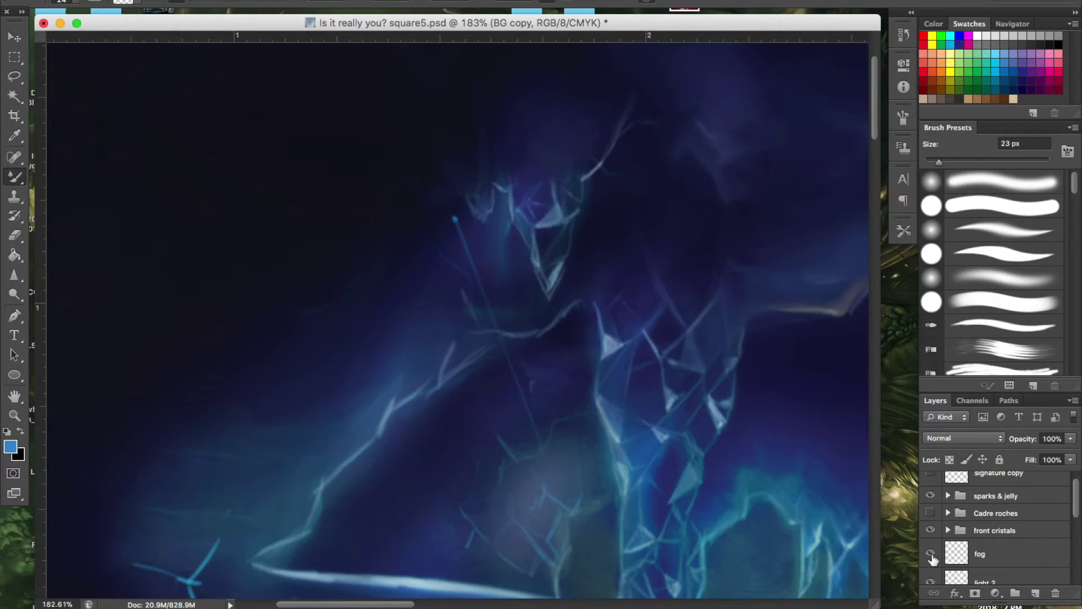
pyautogui.scroll(-3, 930, 558)
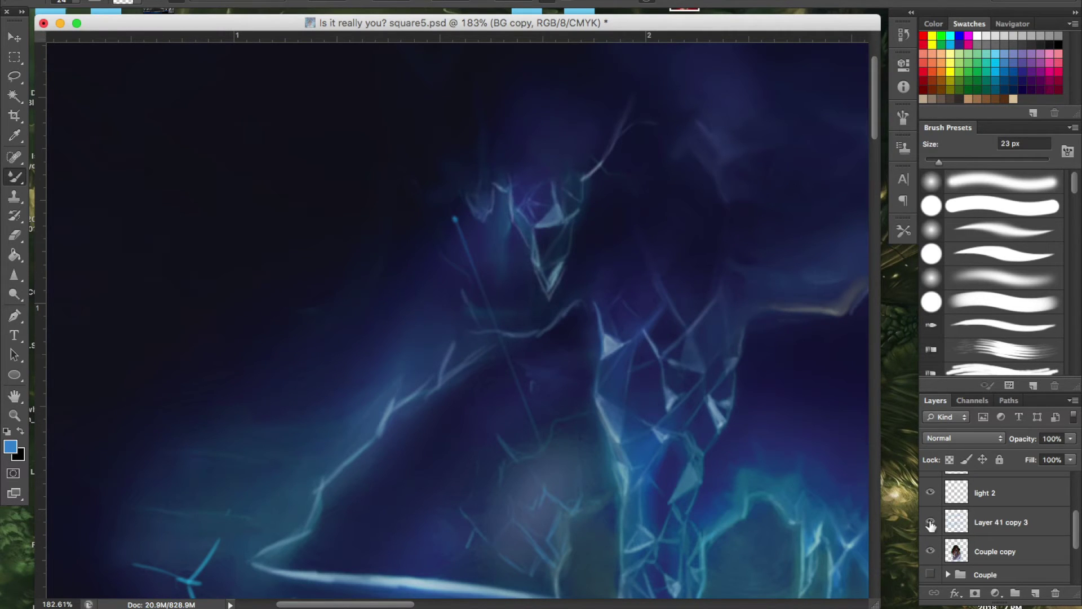
pyautogui.scroll(-3, 929, 569)
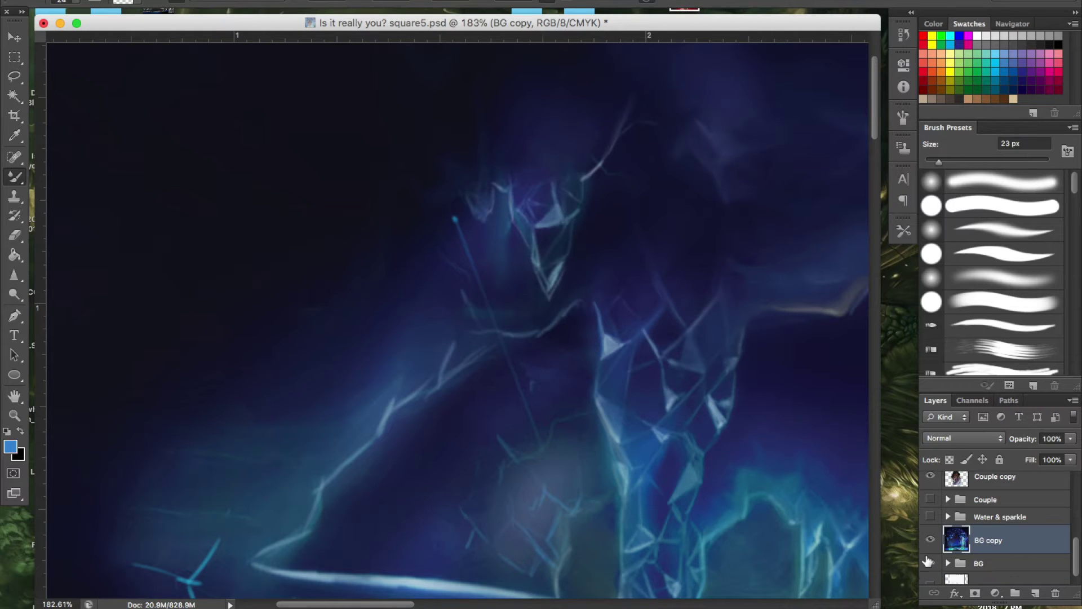
pyautogui.click(930, 541)
pyautogui.click(931, 562)
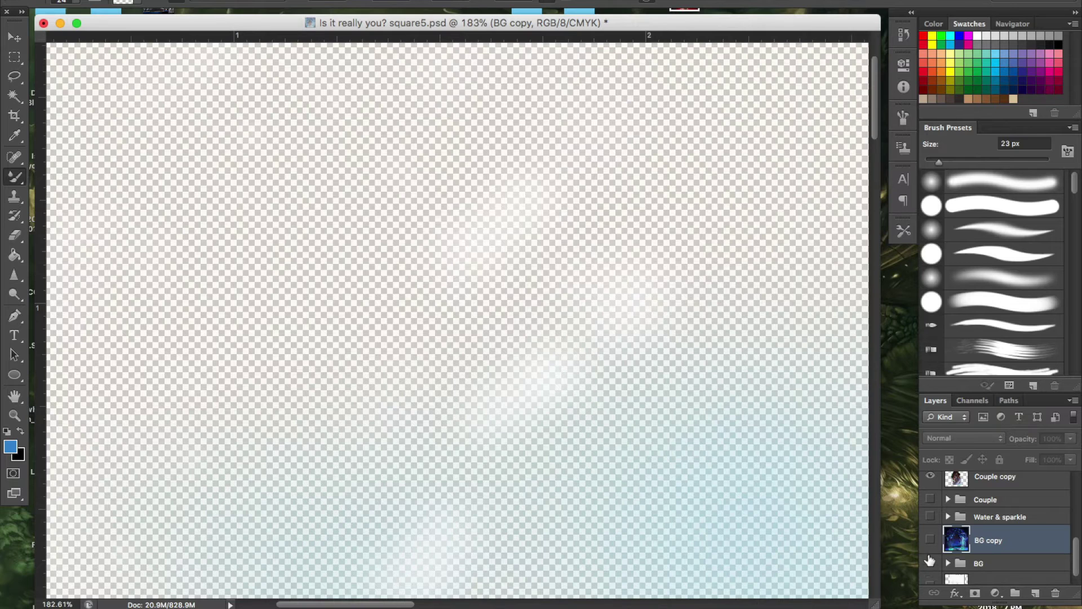
pyautogui.click(931, 561)
pyautogui.click(931, 540)
# Save the painting while focusing on the crystal pillar in the upper-left cave
pyautogui.press('super+1')
pyautogui.scroll(-3, 524, 367)
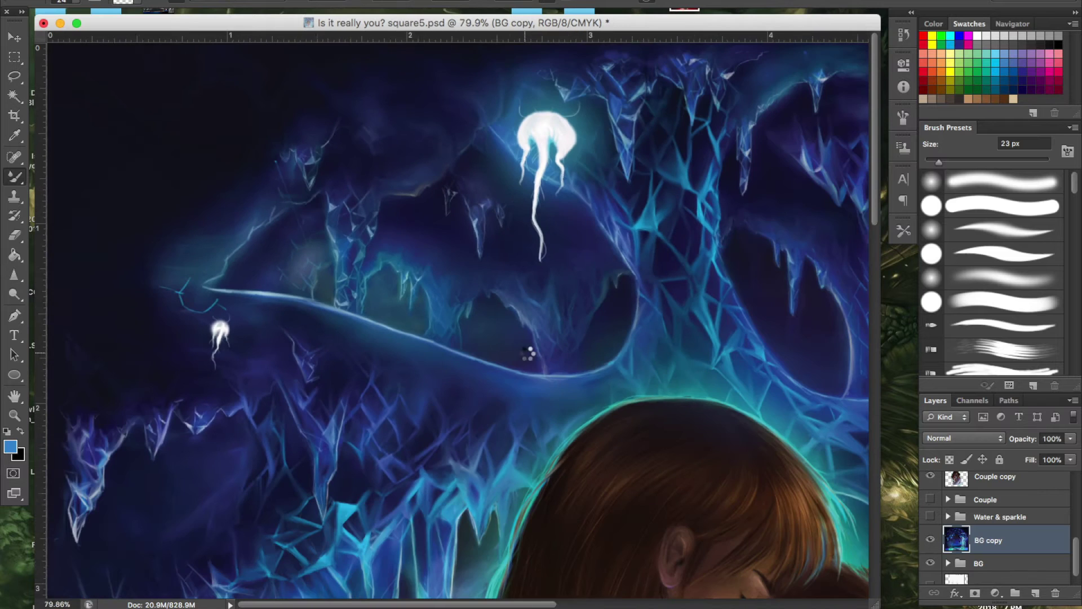
pyautogui.scroll(3, 279, 173)
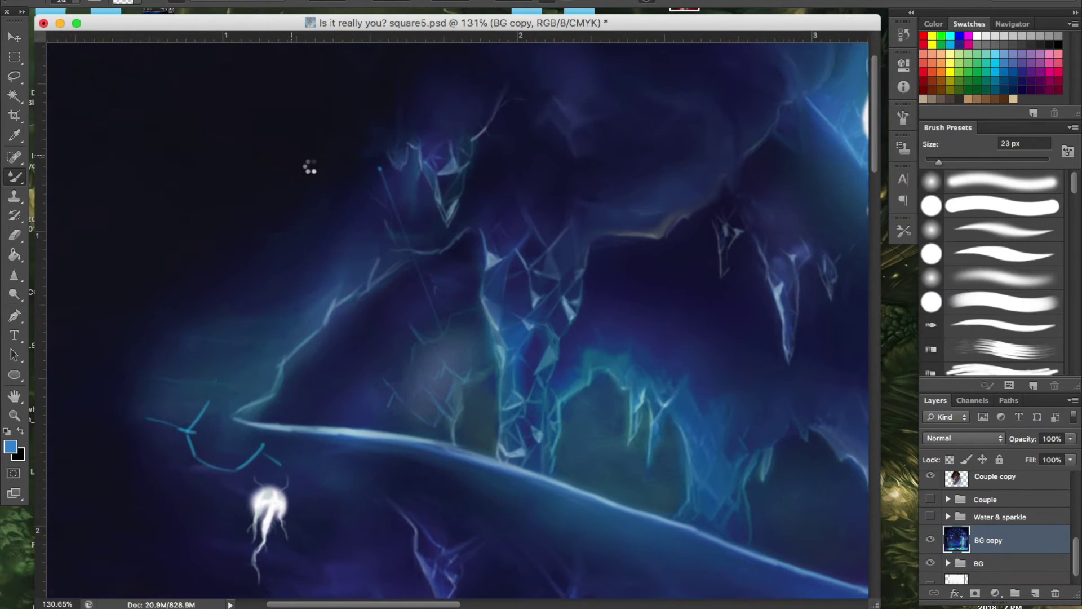
pyautogui.scroll(1, 309, 166)
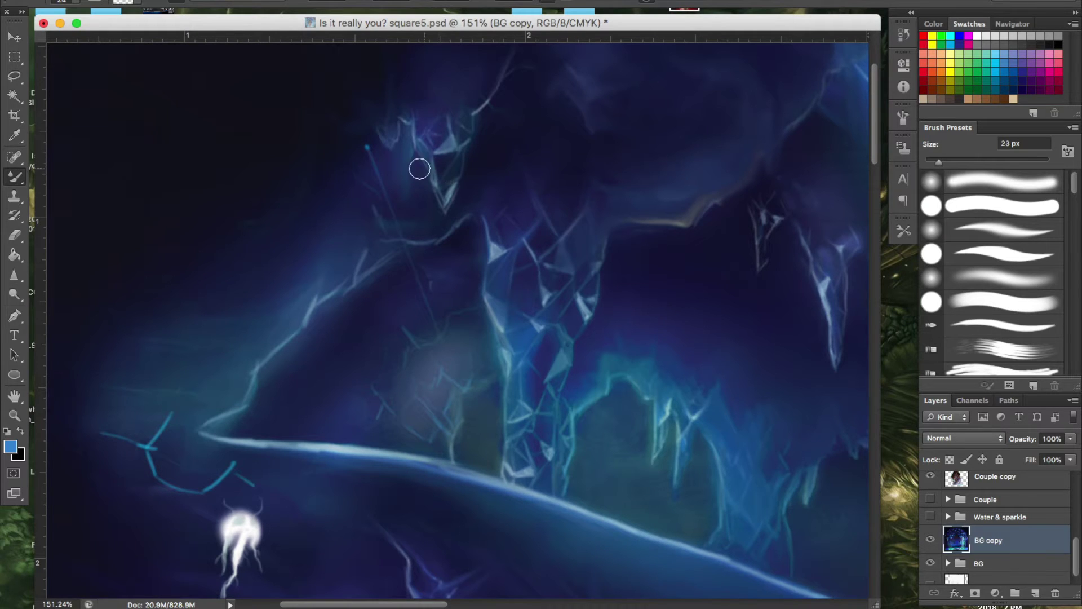
pyautogui.scroll(2, 398, 181)
pyautogui.press('cmd+s')
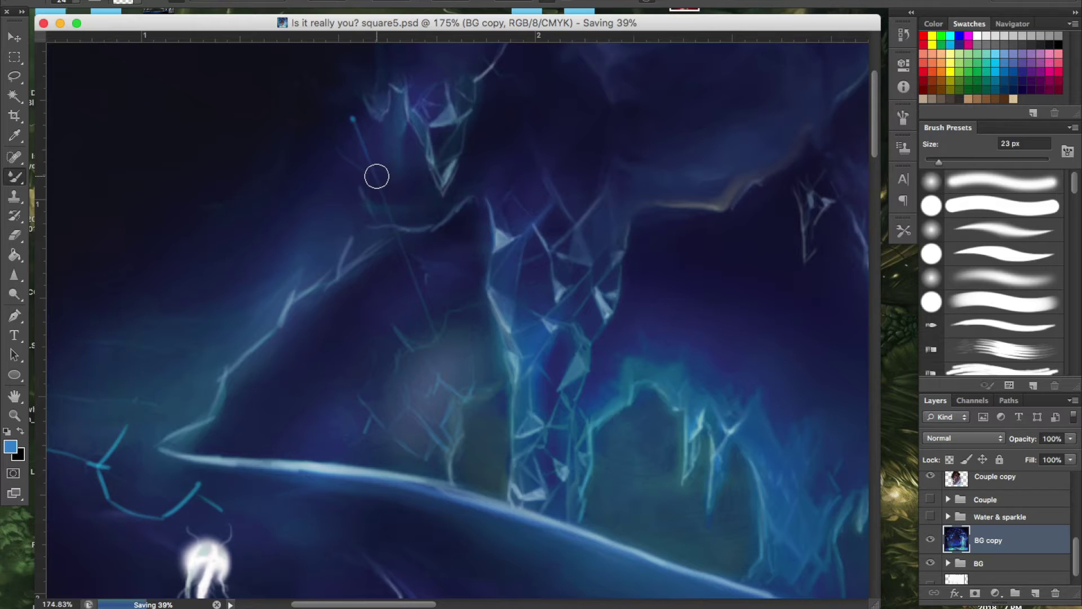
pyautogui.scroll(10, 970, 550)
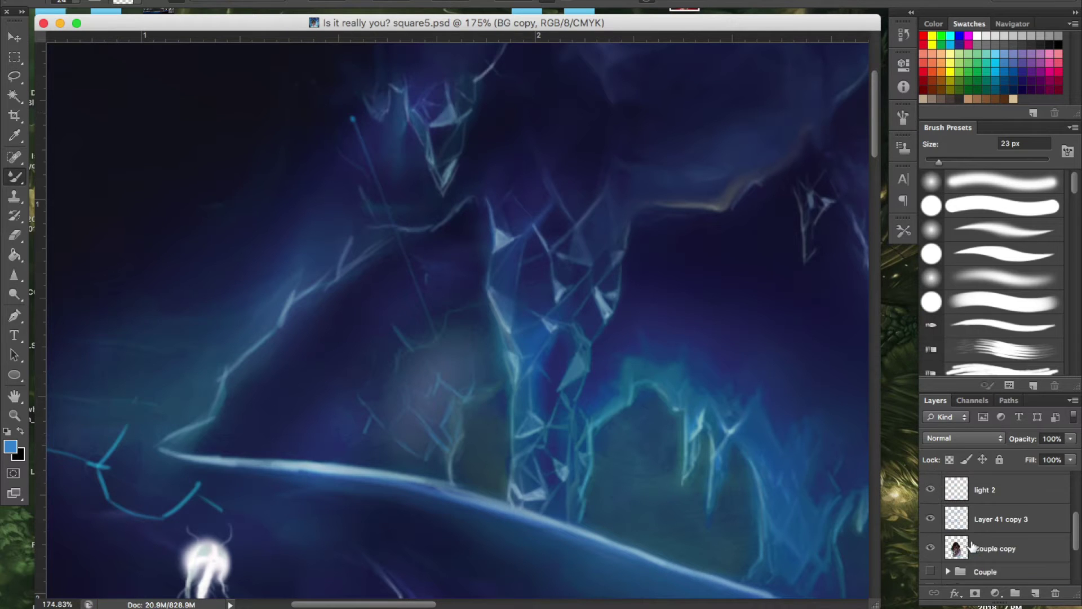
# Blend away the stray sketch lines beside the upper-left crystal pillar and soften the pillar's facets with an 8 px Mixer Brush
pyautogui.moveTo(412, 290)
pyautogui.mouseDown()
pyautogui.moveTo(419, 303)
pyautogui.moveTo(460, 298)
pyautogui.moveTo(376, 363)
pyautogui.mouseUp()
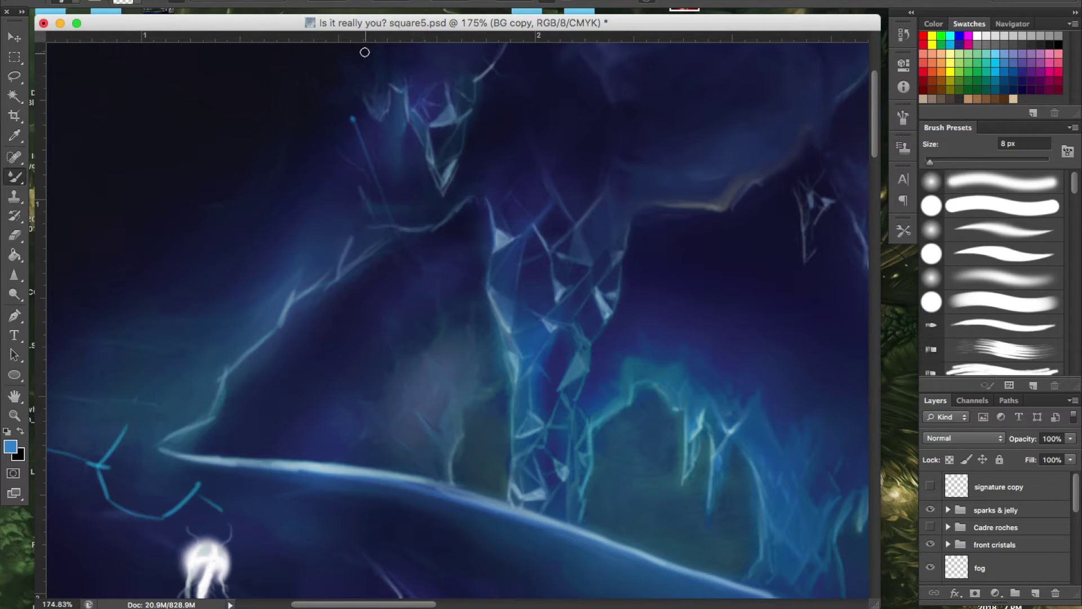
pyautogui.moveTo(363, 22); pyautogui.dragTo(363, 21)
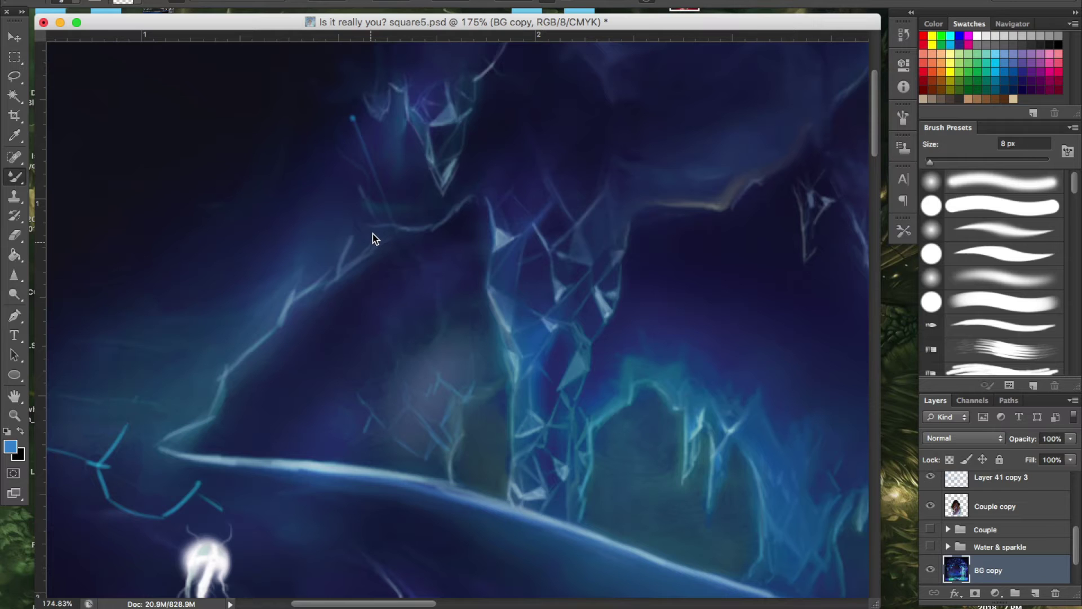
pyautogui.moveTo(362, 28); pyautogui.dragTo(363, 28)
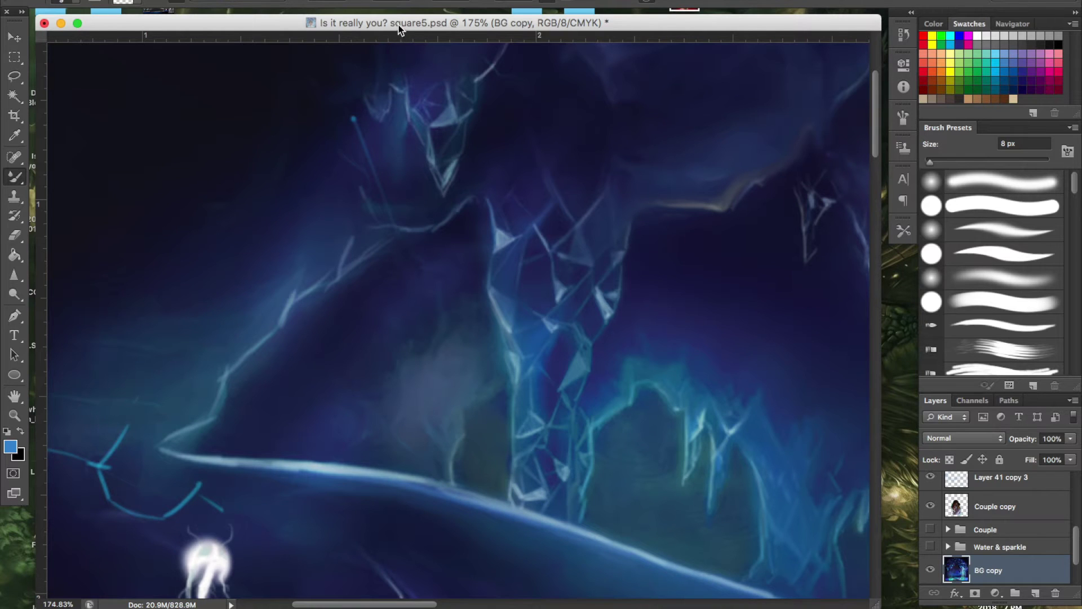
pyautogui.moveTo(380, 195); pyautogui.dragTo(358, 128)
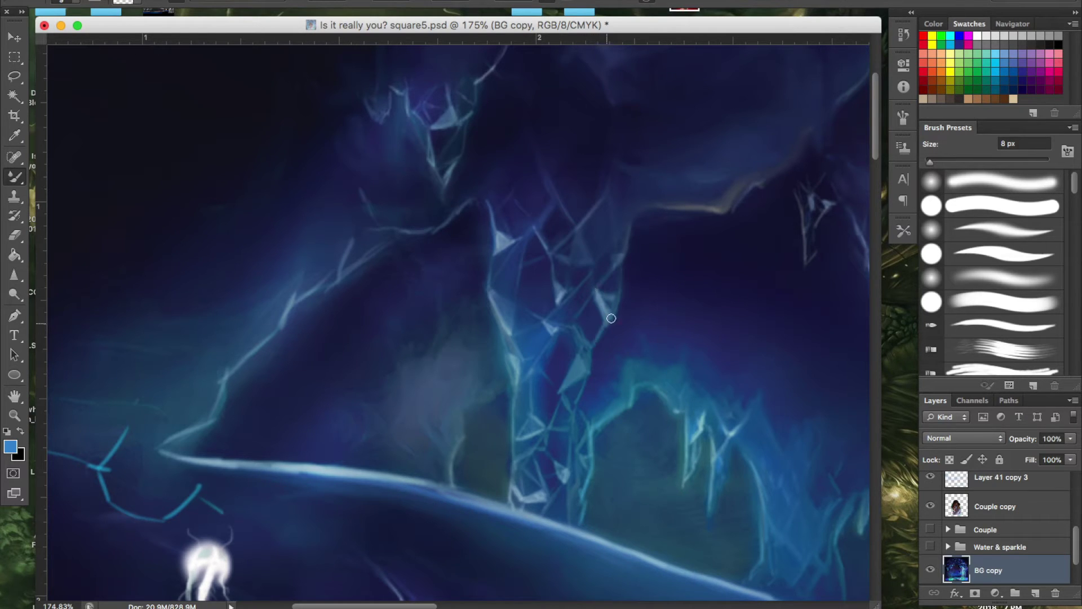
pyautogui.moveTo(562, 331)
pyautogui.mouseDown()
pyautogui.moveTo(576, 332)
pyautogui.moveTo(585, 374)
pyautogui.mouseUp()
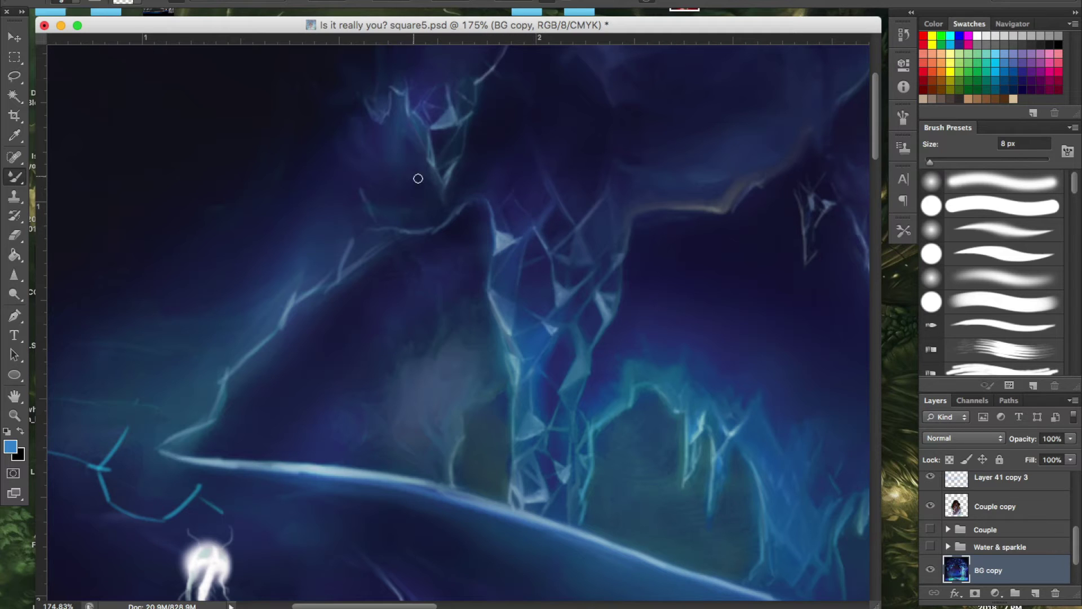
# Smear the bright sketched rim of the upper-left cave opening into the surrounding wall, from the pillar down the slope
pyautogui.moveTo(460, 213)
pyautogui.mouseDown()
pyautogui.moveTo(443, 236)
pyautogui.moveTo(409, 229)
pyautogui.moveTo(438, 233)
pyautogui.moveTo(341, 193)
pyautogui.mouseUp()
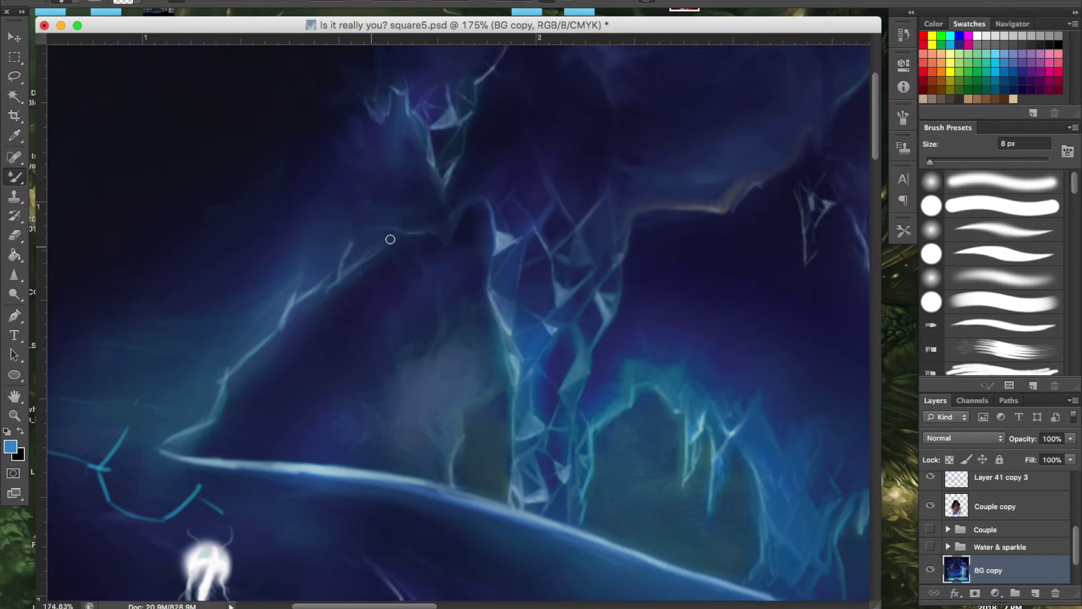
pyautogui.moveTo(341, 268); pyautogui.dragTo(368, 232)
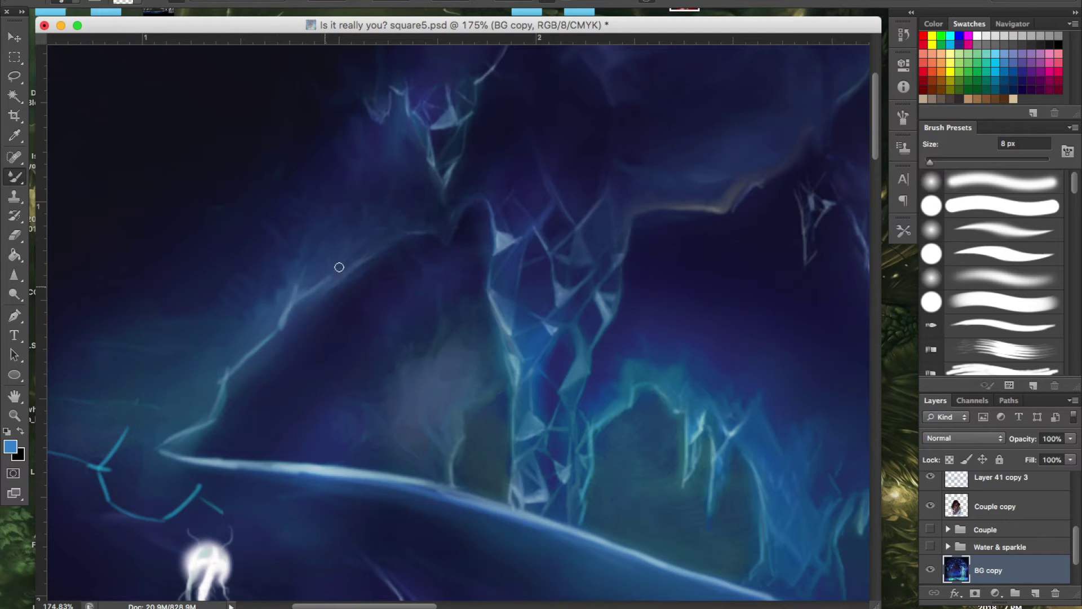
pyautogui.moveTo(326, 290)
pyautogui.mouseDown()
pyautogui.moveTo(320, 319)
pyautogui.moveTo(322, 290)
pyautogui.moveTo(298, 284)
pyautogui.moveTo(311, 328)
pyautogui.moveTo(313, 299)
pyautogui.moveTo(283, 321)
pyautogui.mouseUp()
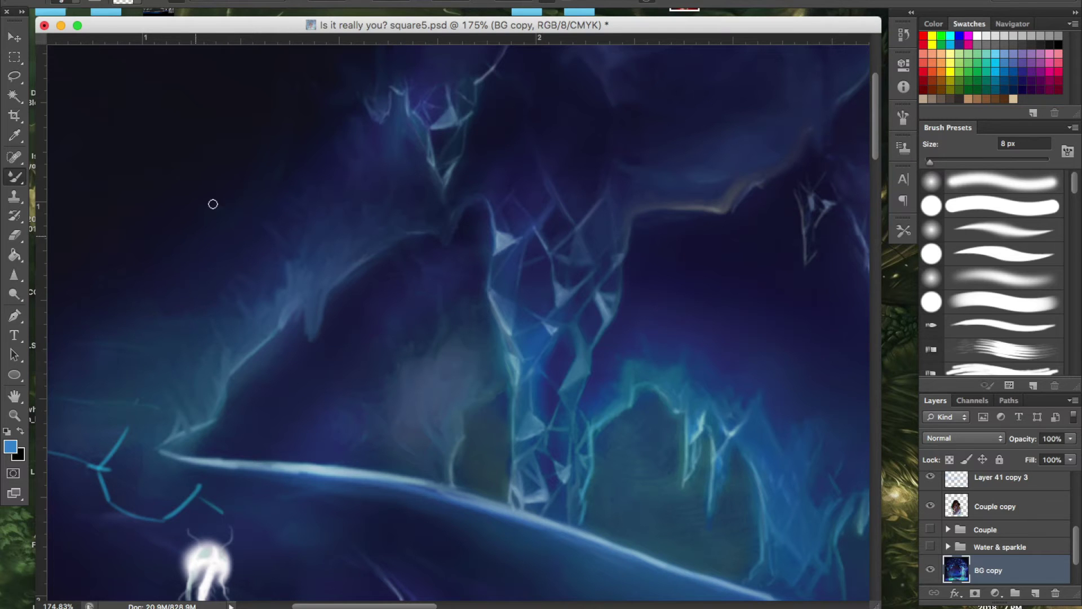
# Blend the teal sketch strokes above the small jellyfish into the dark cave wall with the 8 px Mixer Brush
pyautogui.scroll(-10, 201, 201)
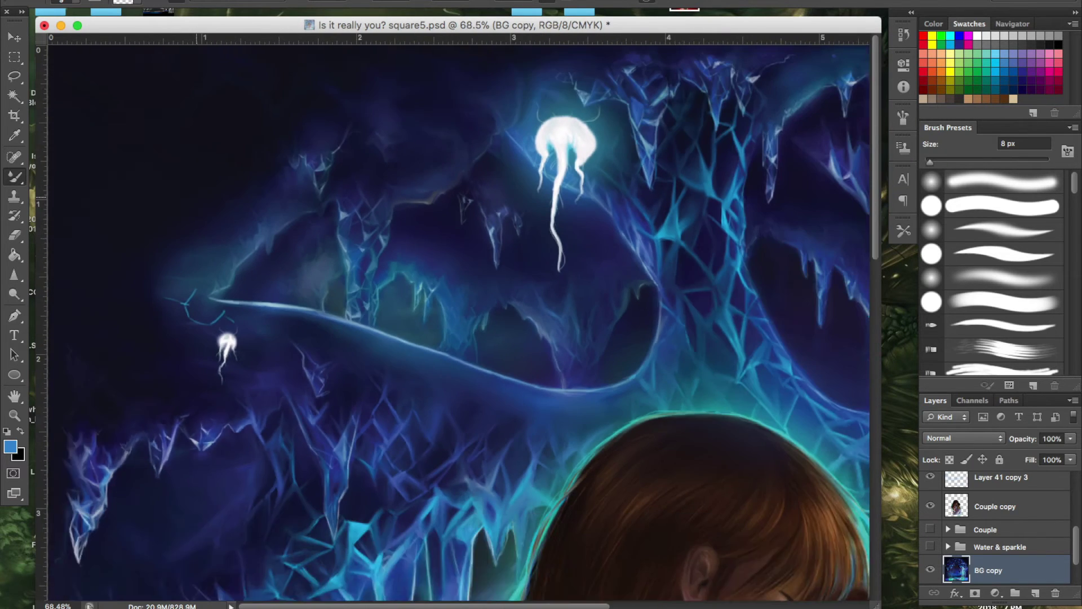
pyautogui.scroll(5, 158, 194)
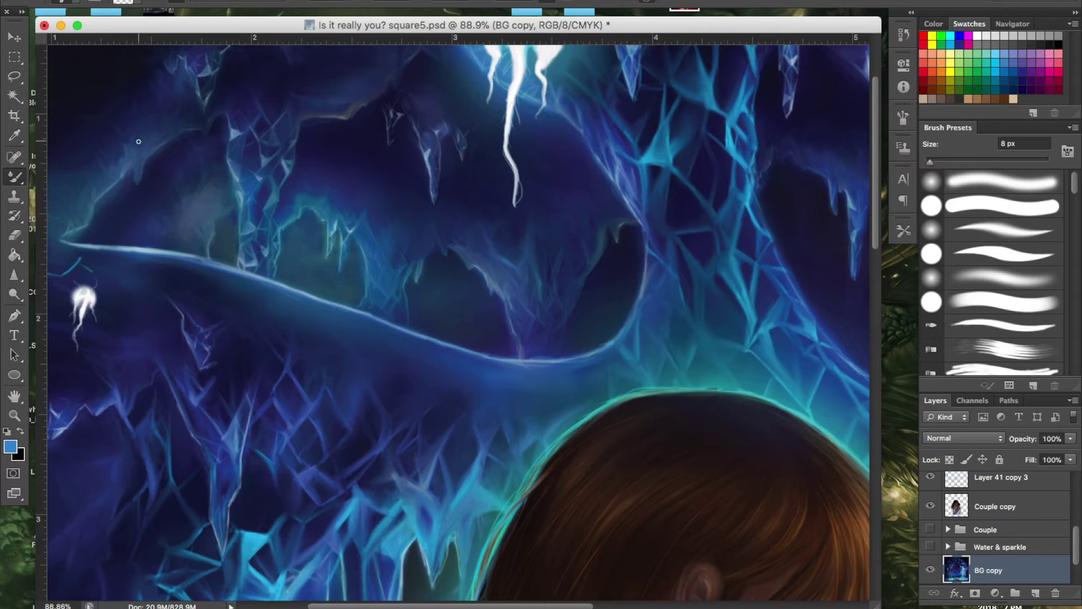
pyautogui.scroll(5, 158, 194)
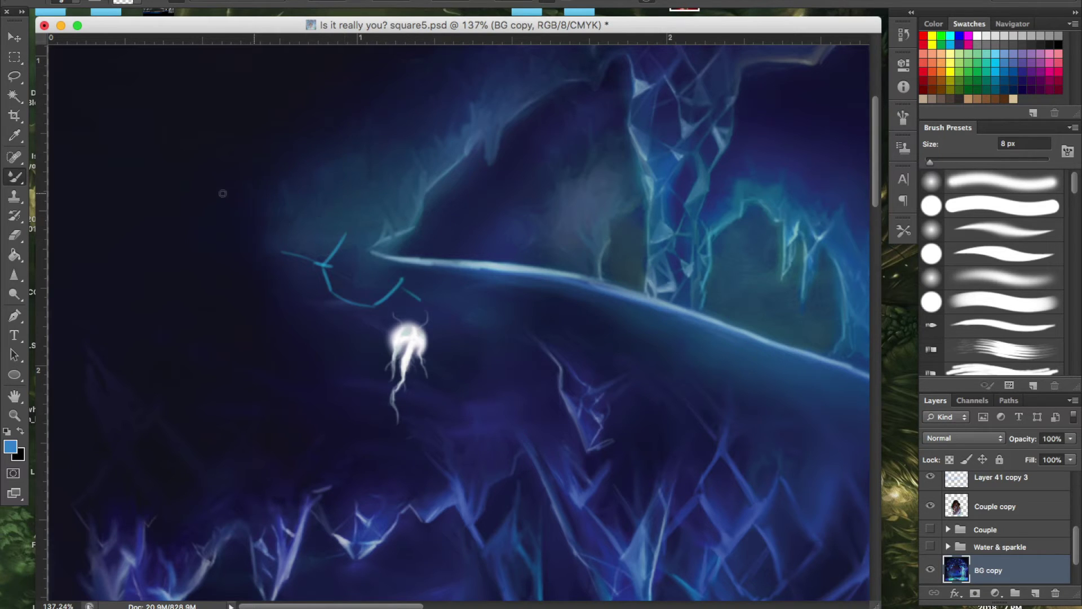
pyautogui.moveTo(307, 252)
pyautogui.mouseDown()
pyautogui.moveTo(300, 257)
pyautogui.moveTo(345, 234)
pyautogui.mouseUp()
pyautogui.moveTo(330, 290)
pyautogui.mouseDown()
pyautogui.moveTo(321, 268)
pyautogui.moveTo(339, 294)
pyautogui.moveTo(403, 288)
pyautogui.mouseUp()
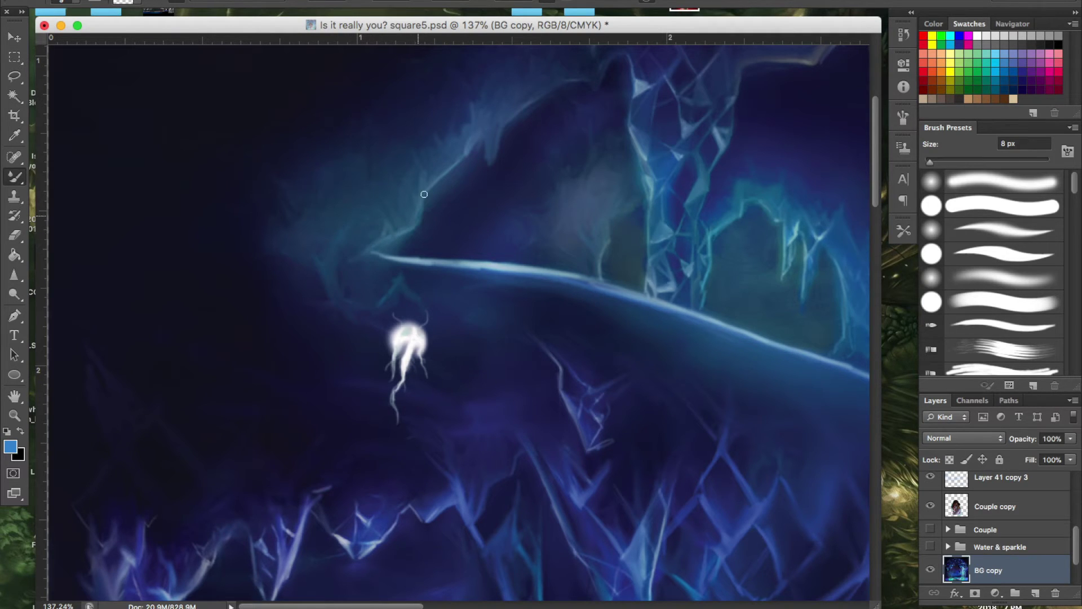
# Smooth the glowing edge of the rock ledge from its tip above the small jellyfish to the curve above the woman's head
pyautogui.moveTo(451, 266); pyautogui.dragTo(462, 268)
pyautogui.hscroll(10, 300, 278)
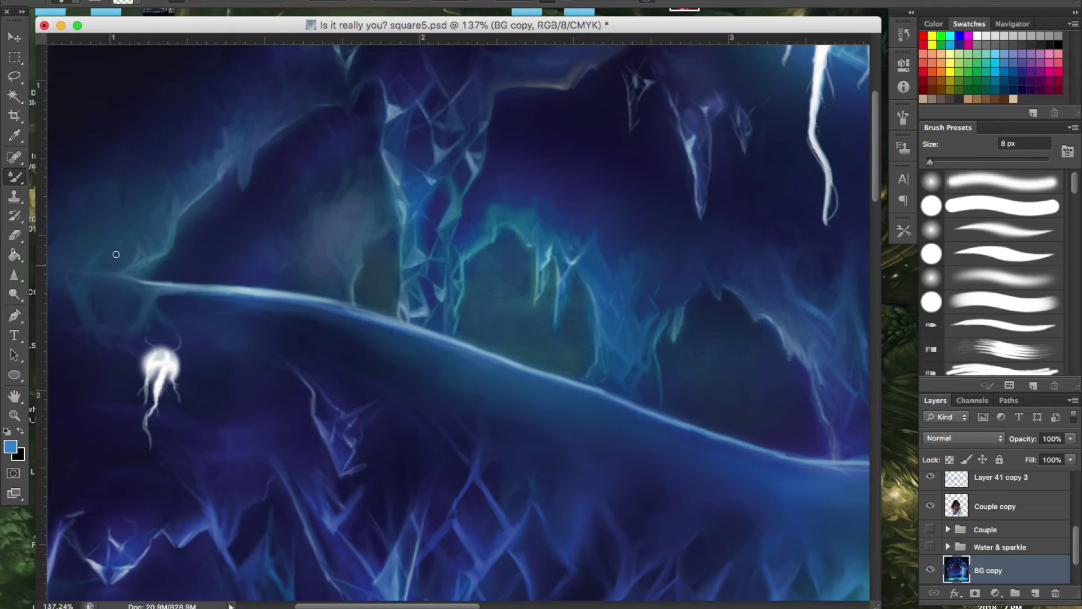
pyautogui.moveTo(145, 283); pyautogui.dragTo(62, 272)
pyautogui.moveTo(205, 294)
pyautogui.mouseDown()
pyautogui.moveTo(327, 304)
pyautogui.moveTo(519, 369)
pyautogui.mouseUp()
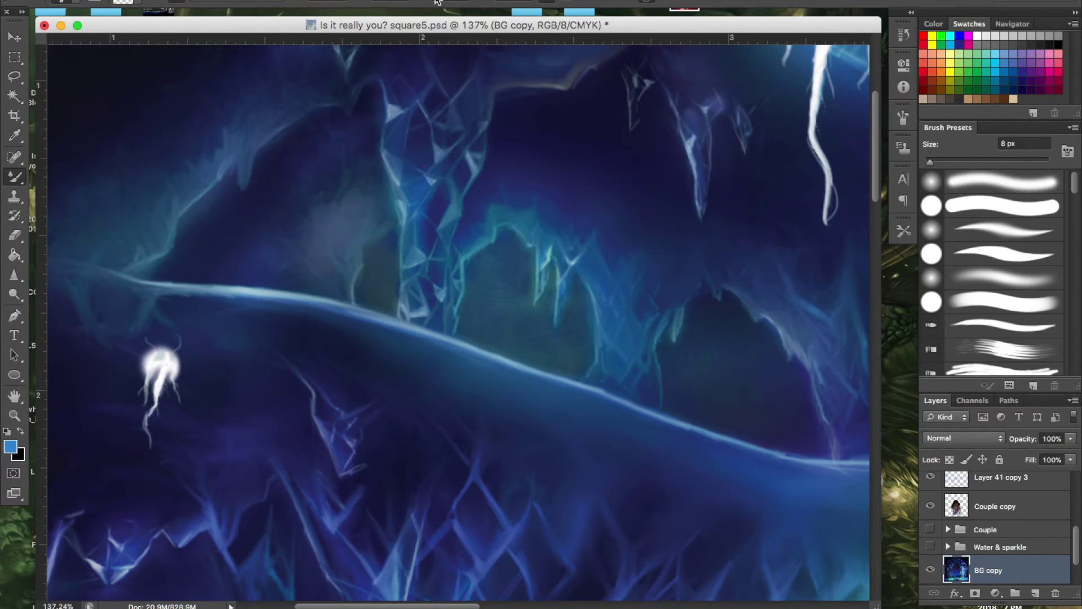
pyautogui.hscroll(10, 486, 335)
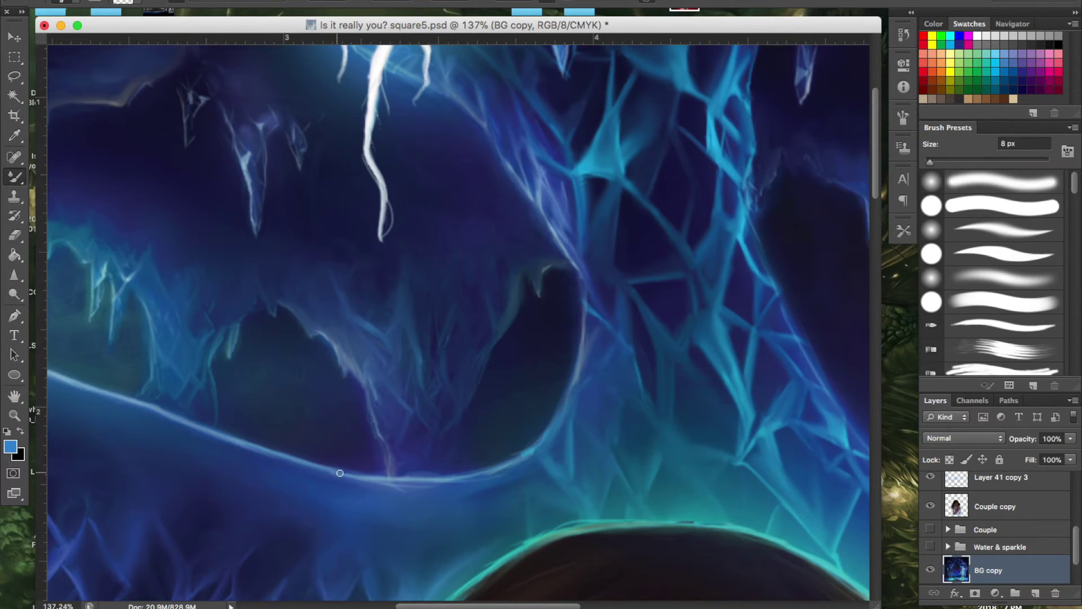
pyautogui.moveTo(475, 475); pyautogui.dragTo(524, 447)
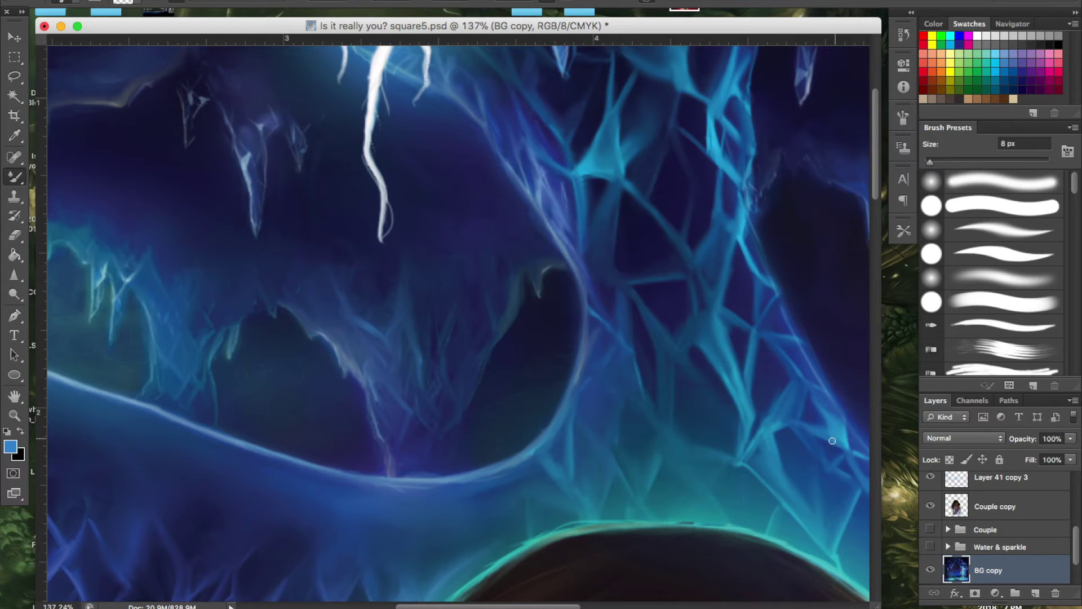
# Soften the turquoise crystal web and the facets of the large stalactite to the right of the big jellyfish
pyautogui.moveTo(609, 177); pyautogui.dragTo(577, 179)
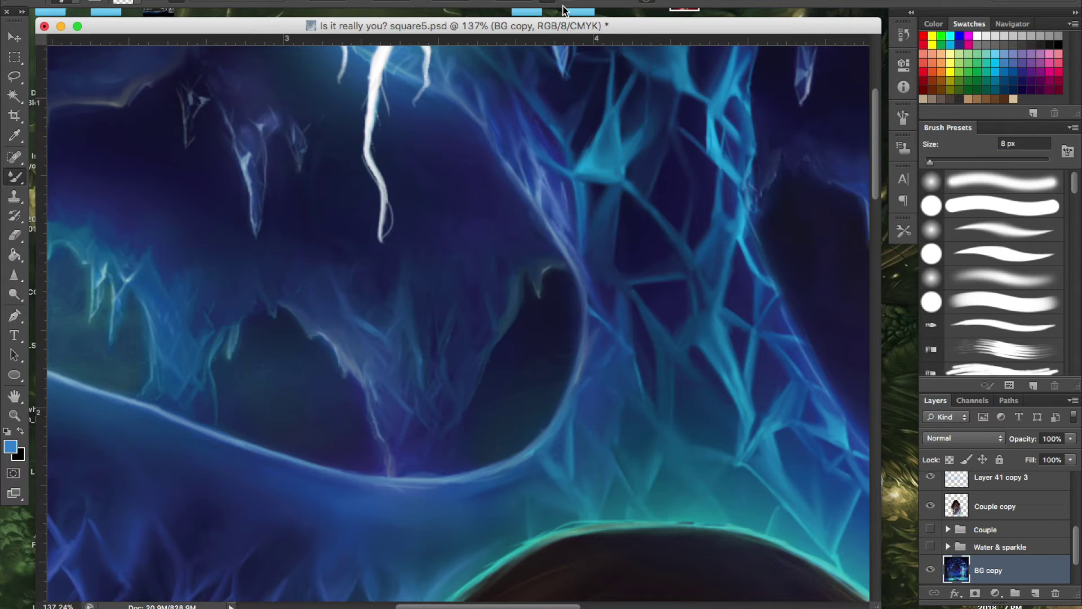
pyautogui.scroll(10, 583, 116)
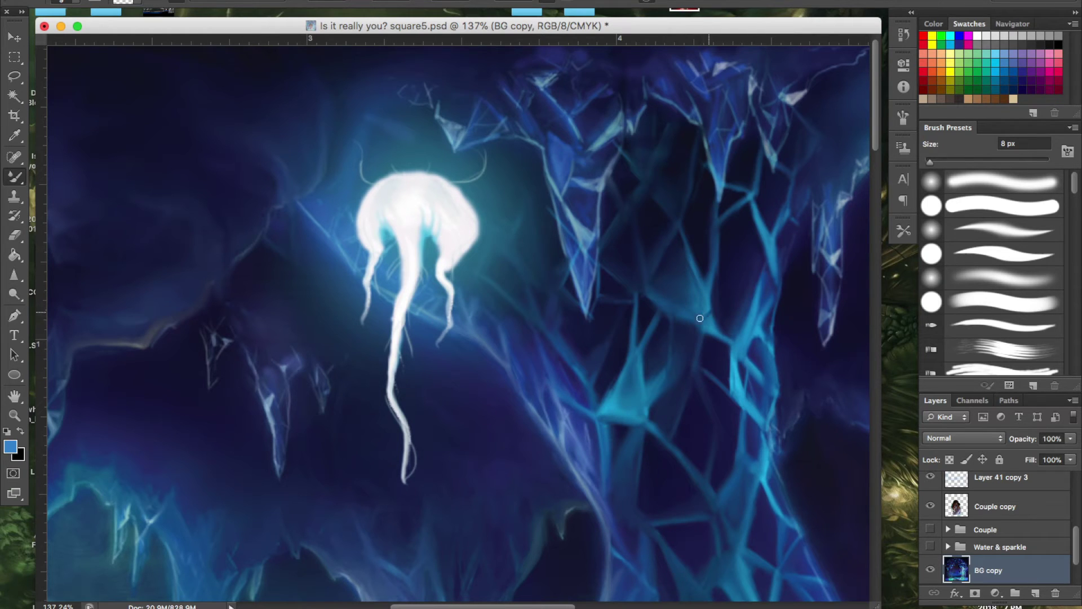
pyautogui.moveTo(723, 325); pyautogui.dragTo(712, 307)
pyautogui.moveTo(705, 261)
pyautogui.mouseDown()
pyautogui.moveTo(708, 283)
pyautogui.moveTo(703, 221)
pyautogui.mouseUp()
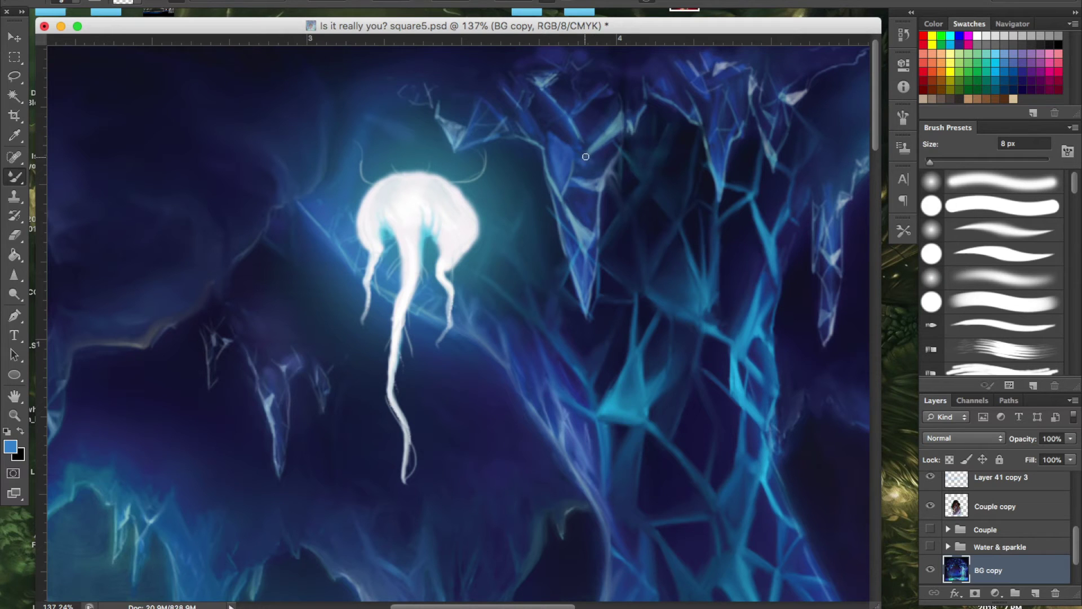
pyautogui.moveTo(614, 122); pyautogui.dragTo(620, 93)
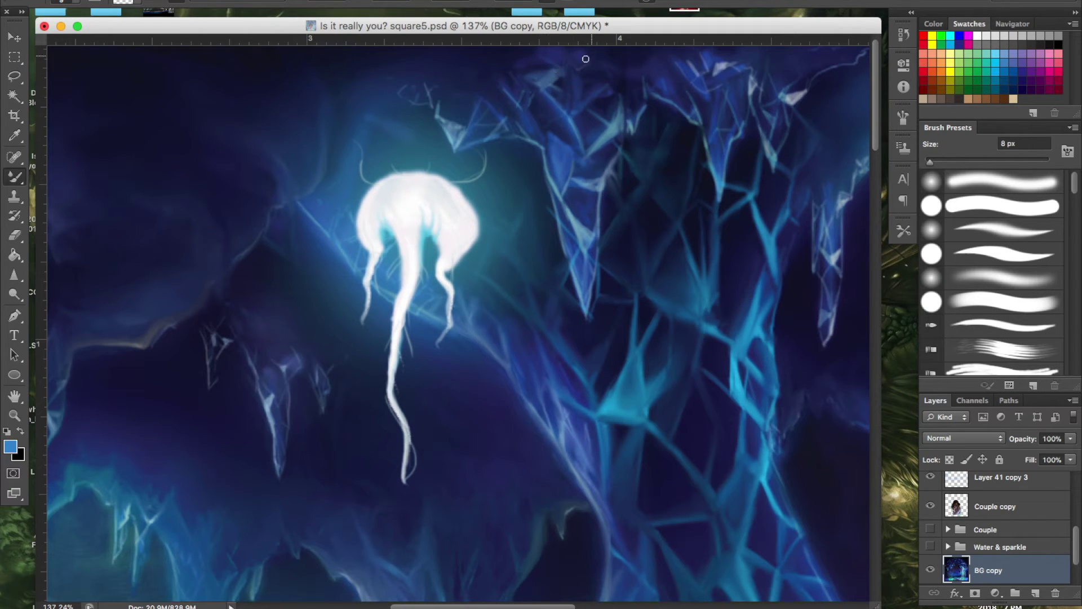
# Blend the small sketched crystal and loose lines just above the big jellyfish into the surrounding glow
pyautogui.moveTo(453, 137); pyautogui.dragTo(455, 146)
pyautogui.moveTo(435, 107)
pyautogui.mouseDown()
pyautogui.moveTo(412, 103)
pyautogui.moveTo(437, 101)
pyautogui.moveTo(451, 124)
pyautogui.mouseUp()
pyautogui.moveTo(444, 101); pyautogui.dragTo(464, 127)
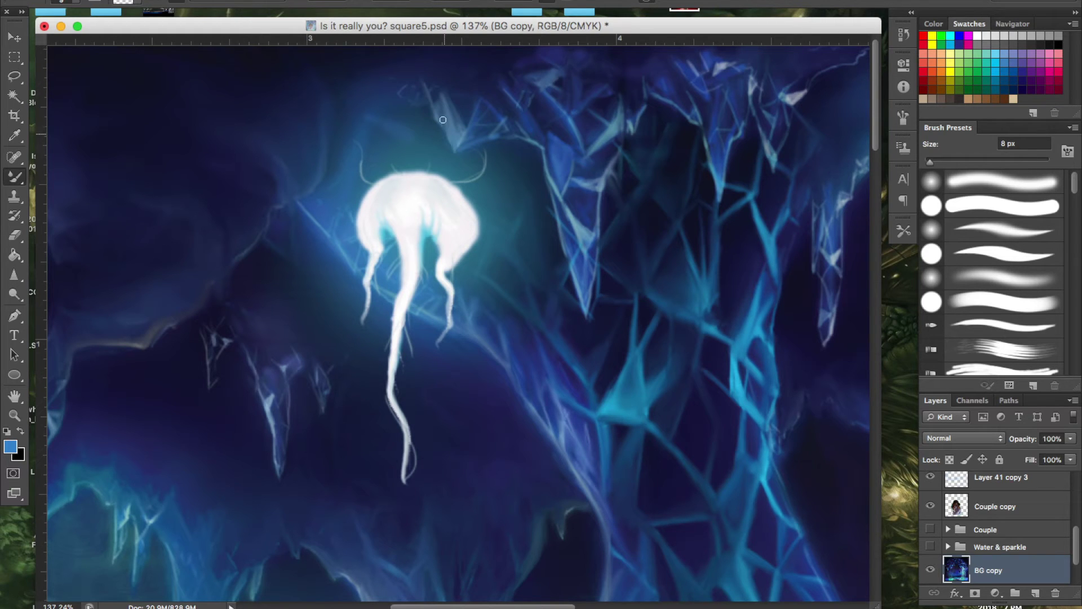
pyautogui.moveTo(437, 104); pyautogui.dragTo(389, 106)
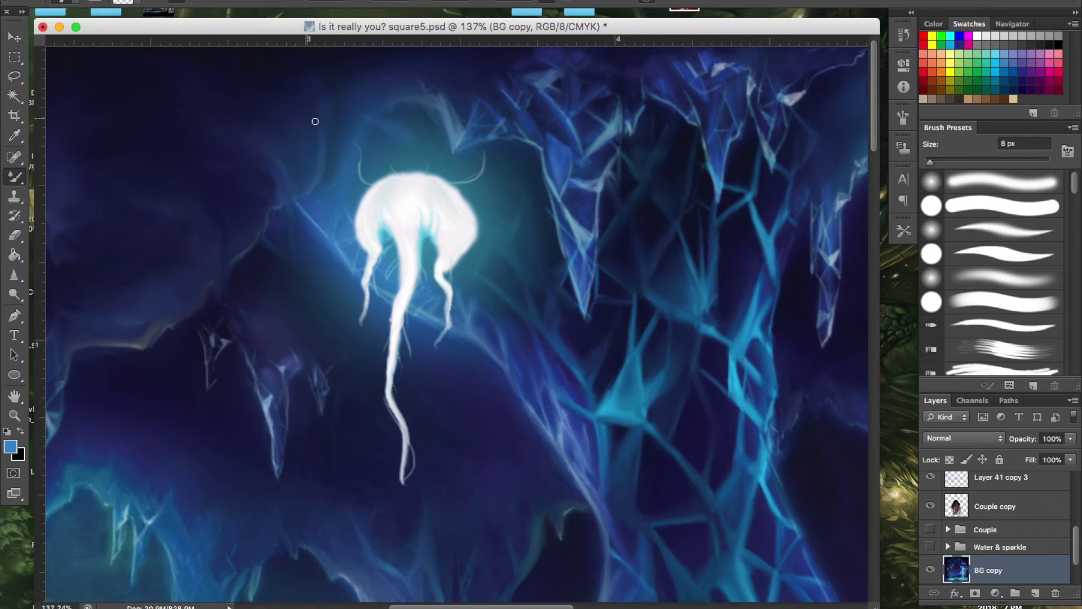
# Soften the pale highlights on the stalactite cluster along the cave ceiling to the right of the big jellyfish
pyautogui.hscroll(-3, 430, 127)
pyautogui.scroll(1, 429, 127)
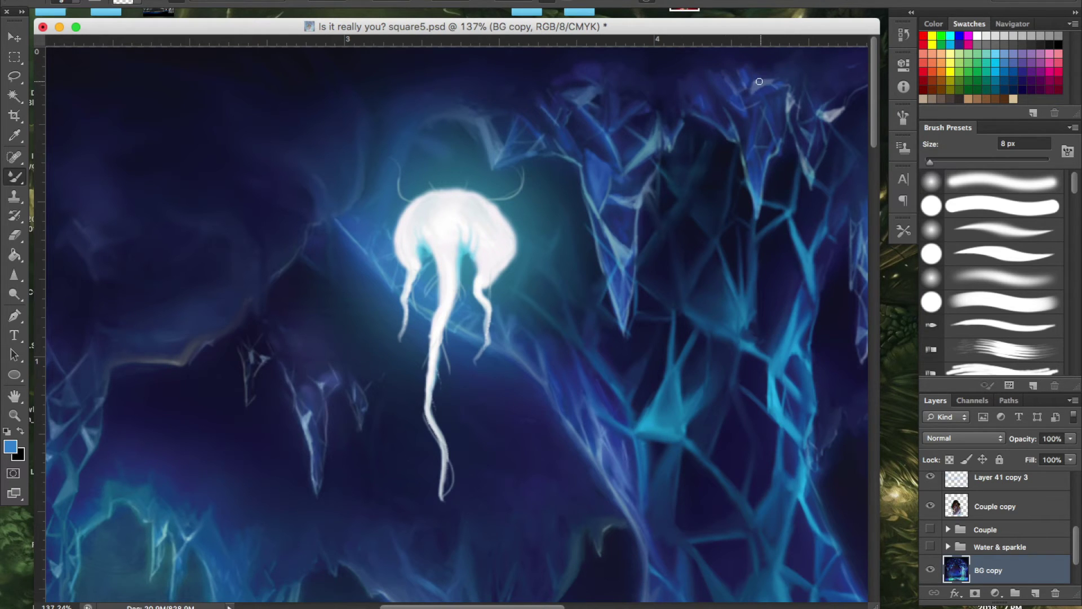
pyautogui.moveTo(842, 106); pyautogui.dragTo(827, 125)
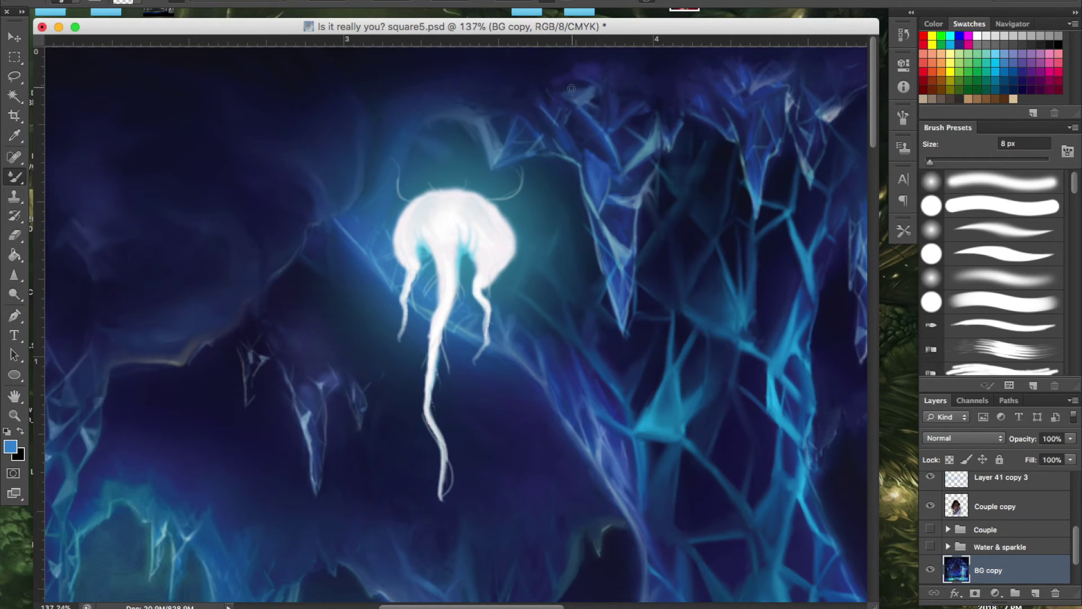
# Blend the blue sketch lines on the pillar between the two dark openings right of the woman's head, enlarging the Mixer Brush to 18 px
pyautogui.scroll(-5, 514, 114)
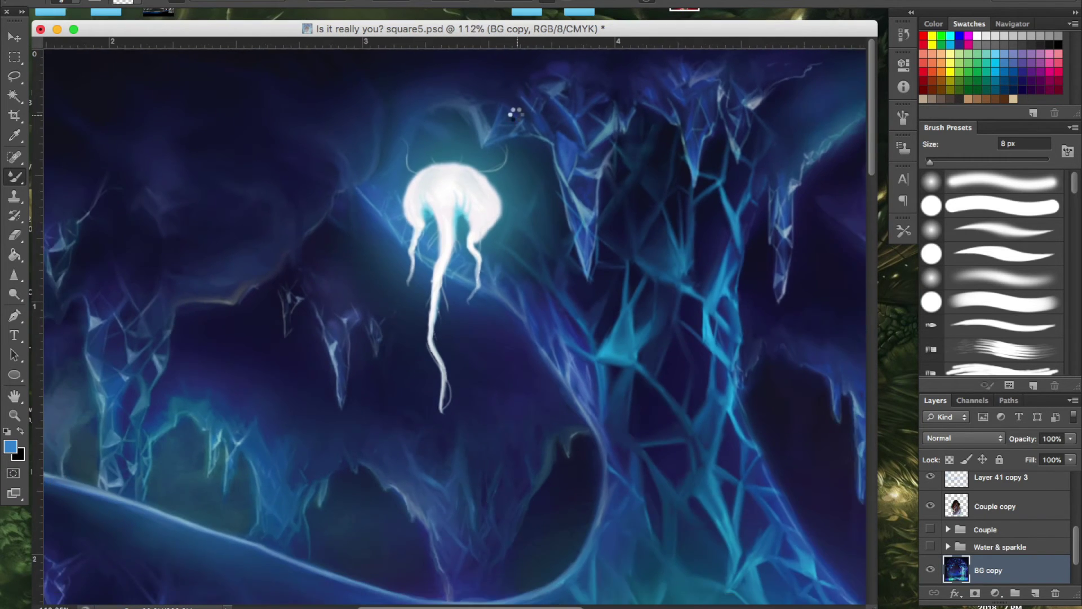
pyautogui.hscroll(-5, 518, 116)
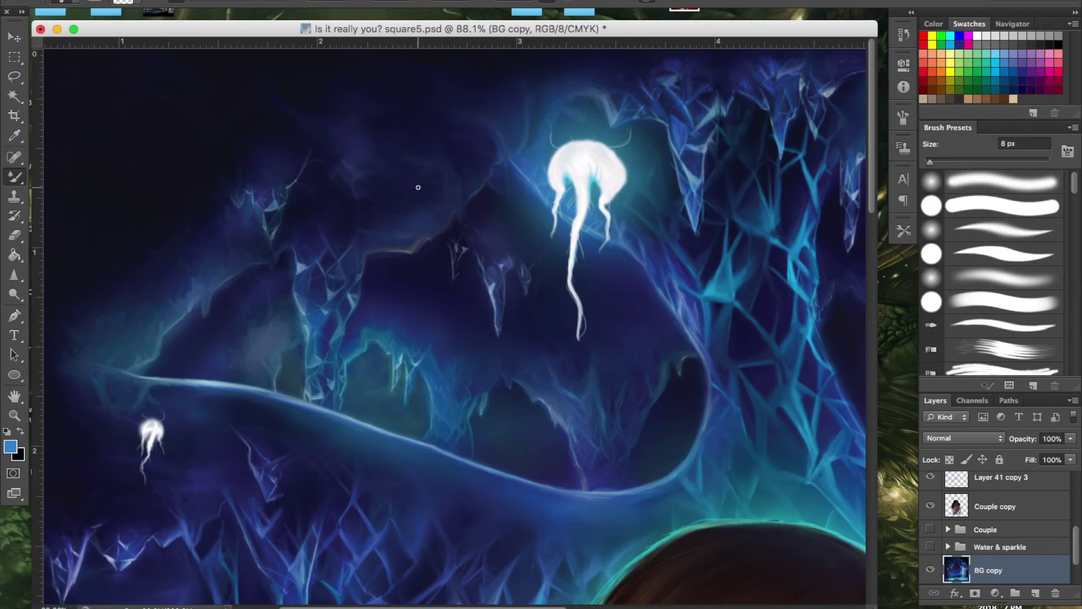
pyautogui.hscroll(3, 419, 187)
pyautogui.scroll(-4, 406, 203)
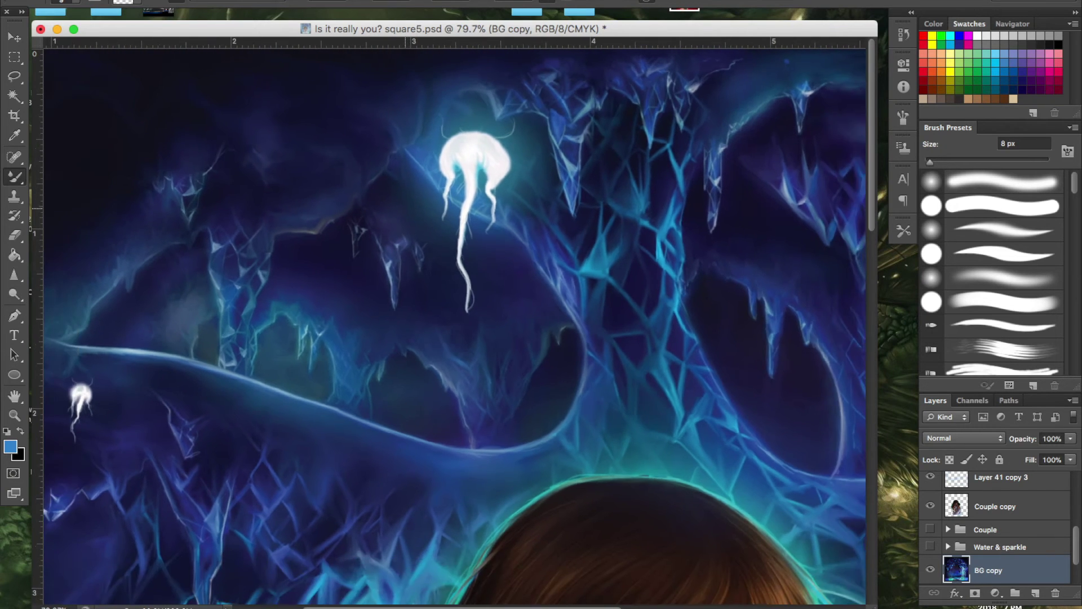
pyautogui.scroll(-1, 402, 215)
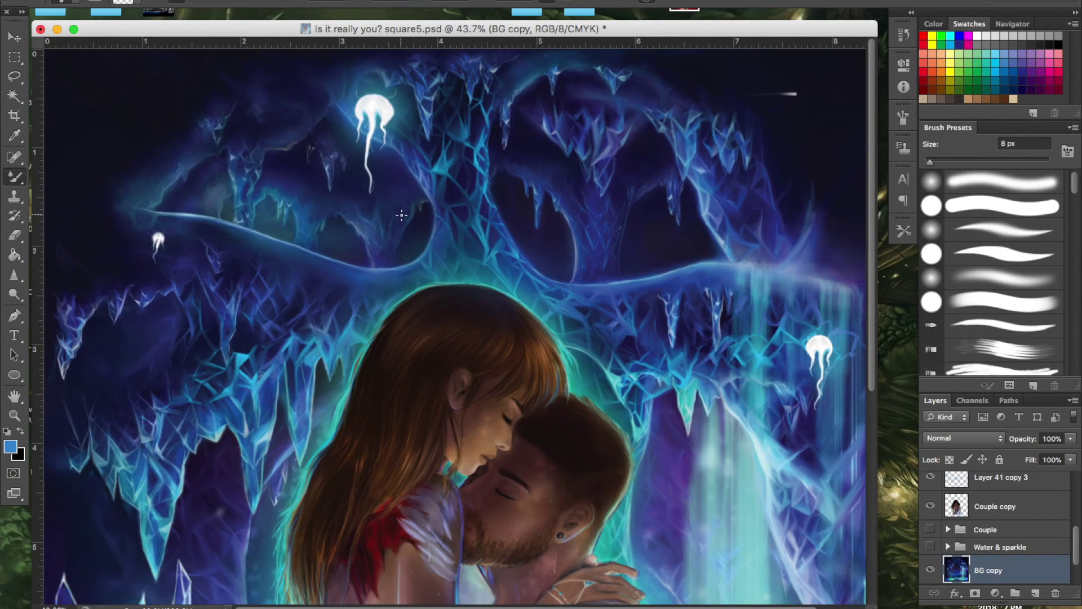
pyautogui.scroll(3, 402, 215)
pyautogui.scroll(-2, 401, 214)
pyautogui.scroll(5, 402, 215)
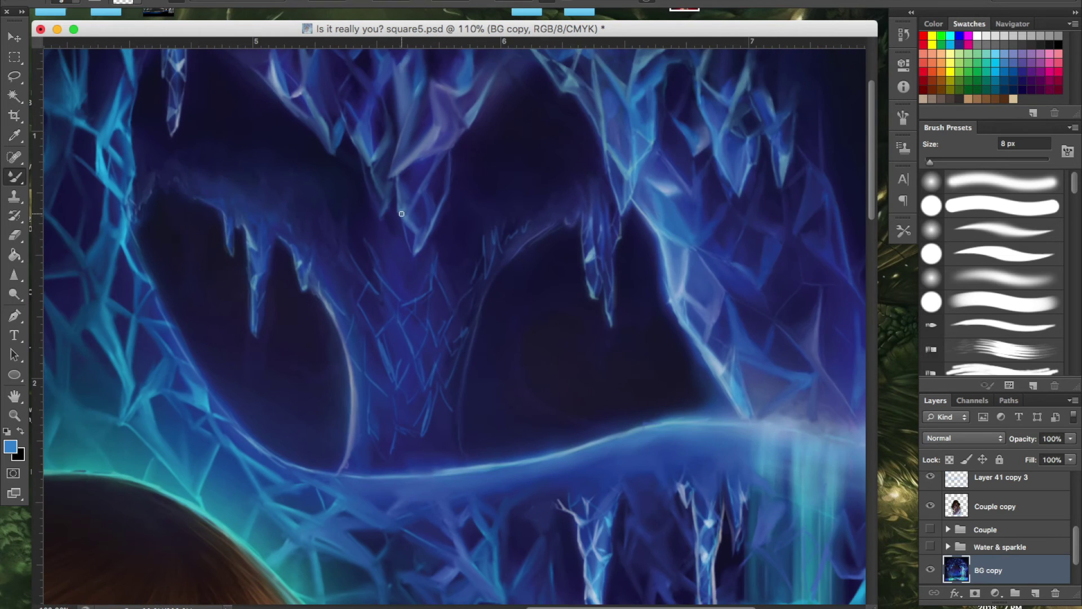
pyautogui.scroll(2, 402, 214)
pyautogui.hscroll(-2, 344, 296)
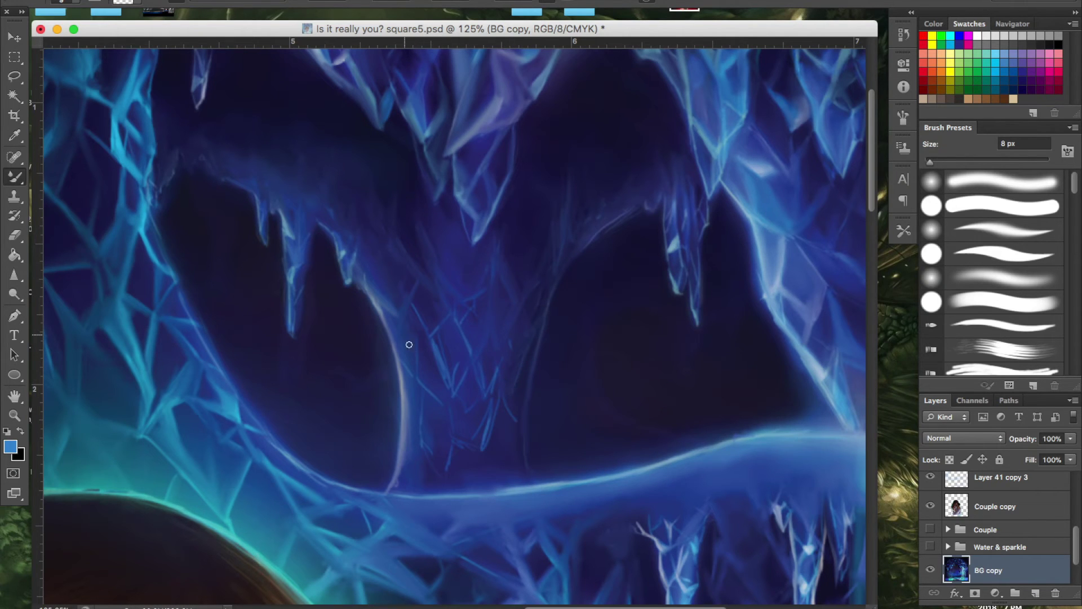
pyautogui.moveTo(437, 370); pyautogui.dragTo(443, 370)
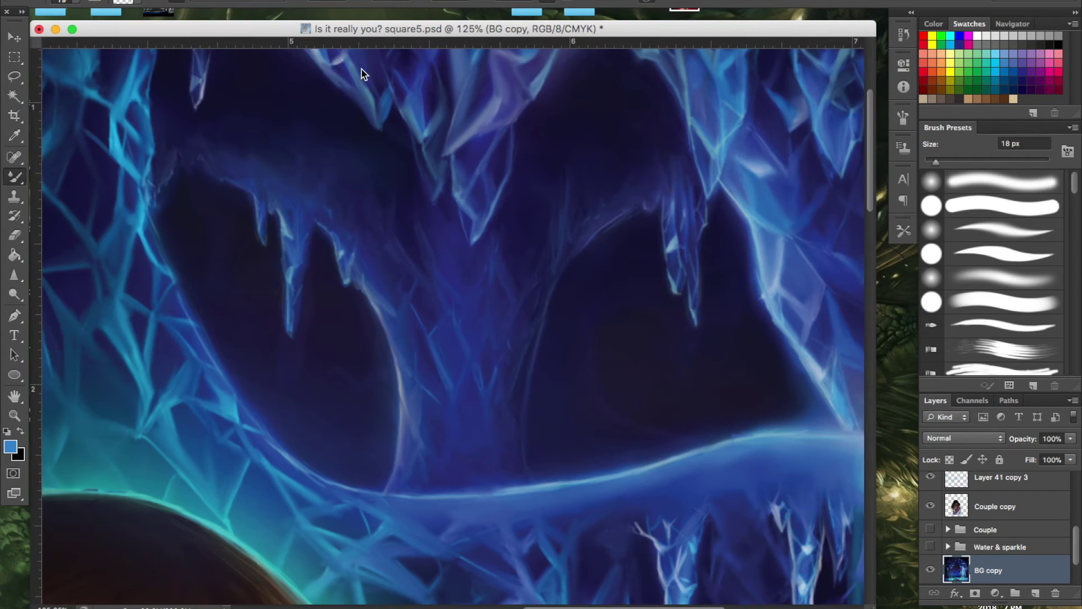
# Blend the crystal facets and edges of the sloping wall above the waterfall with the 18 px Mixer Brush
pyautogui.press('super+minus')
pyautogui.press('super+minus')
pyautogui.scroll(-2, 232, 225)
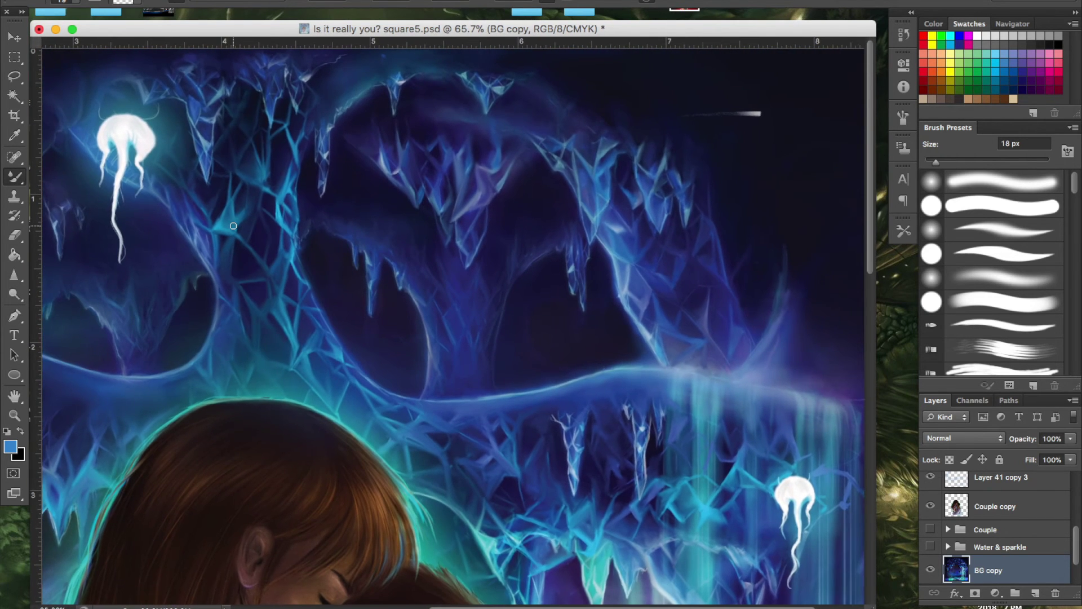
pyautogui.scroll(5, 234, 224)
pyautogui.hscroll(5, 235, 226)
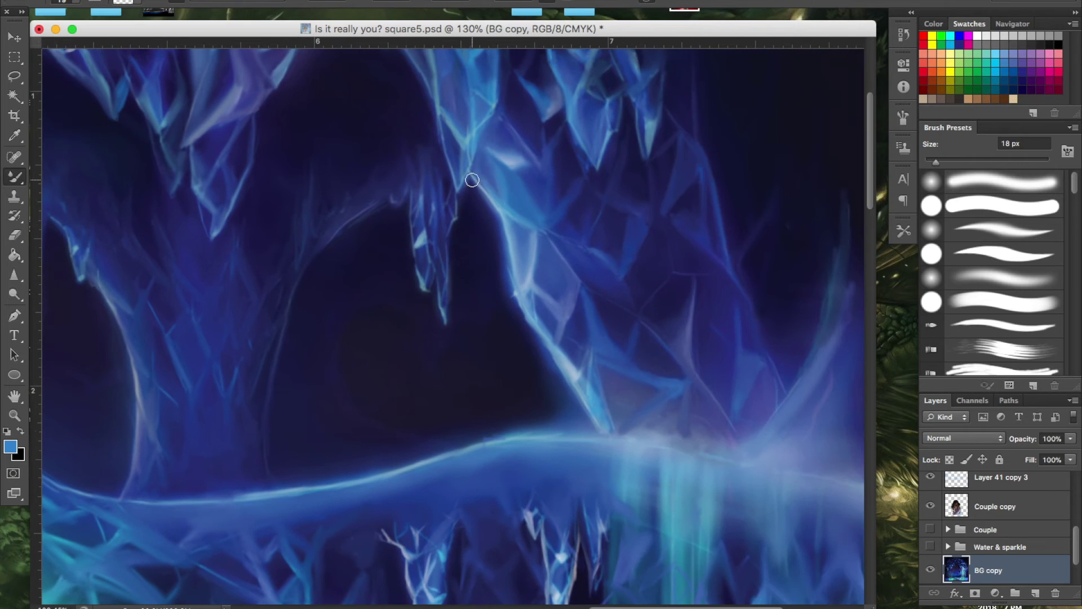
pyautogui.moveTo(493, 198)
pyautogui.mouseDown()
pyautogui.moveTo(468, 171)
pyautogui.moveTo(507, 222)
pyautogui.moveTo(518, 285)
pyautogui.moveTo(603, 440)
pyautogui.moveTo(580, 442)
pyautogui.moveTo(659, 451)
pyautogui.moveTo(684, 432)
pyautogui.moveTo(678, 392)
pyautogui.mouseUp()
pyautogui.moveTo(621, 240)
pyautogui.mouseDown()
pyautogui.moveTo(629, 218)
pyautogui.moveTo(640, 219)
pyautogui.moveTo(595, 259)
pyautogui.moveTo(618, 282)
pyautogui.moveTo(590, 249)
pyautogui.moveTo(611, 267)
pyautogui.mouseUp()
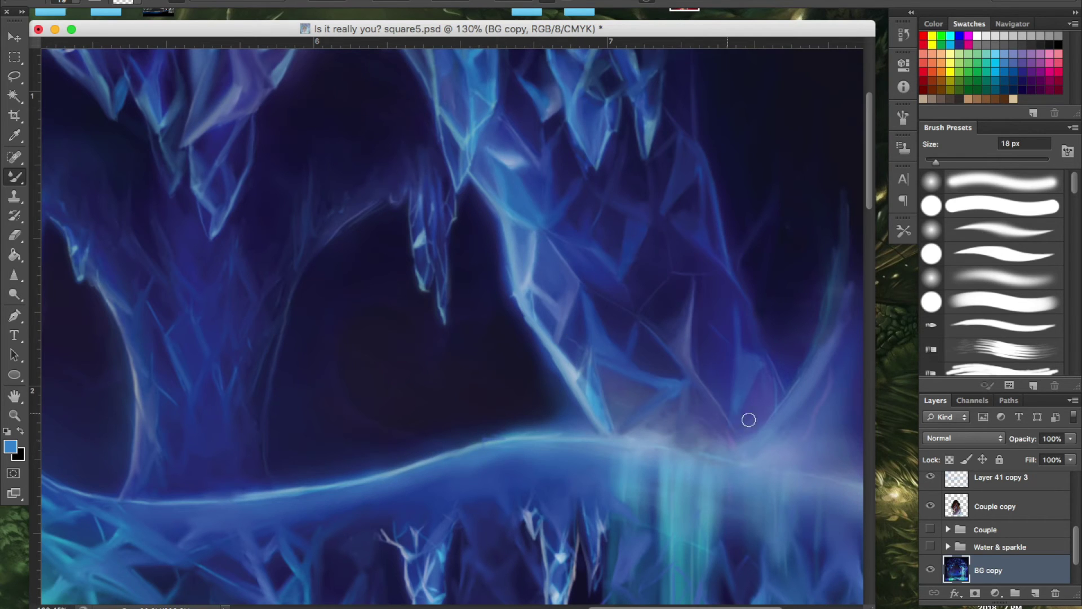
pyautogui.moveTo(657, 434); pyautogui.dragTo(707, 427)
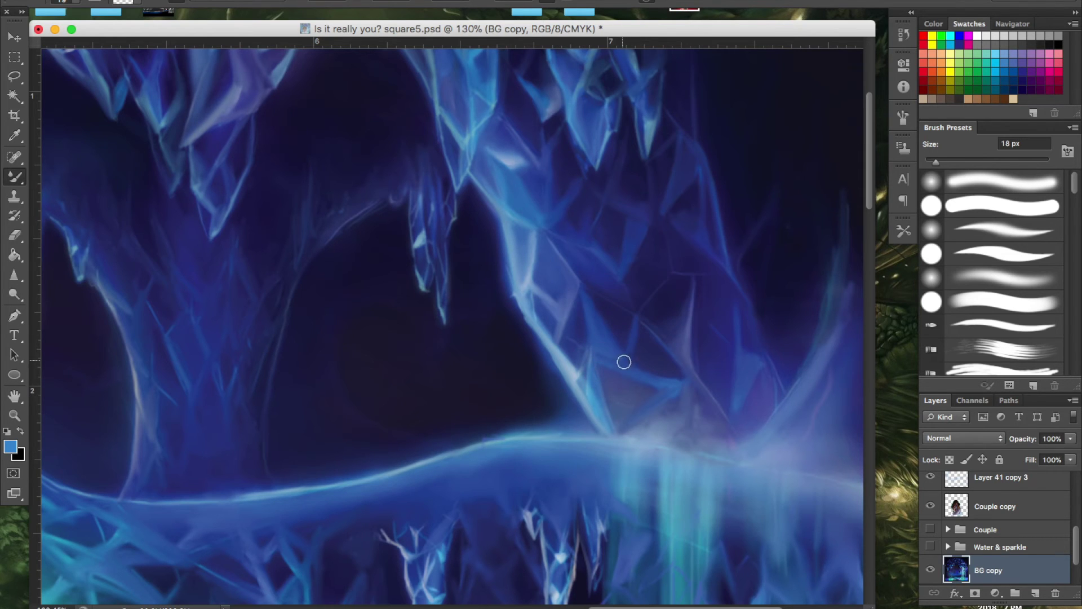
# Blend the lowest facets of the sloping crystal wall into the mist where it meets the waterfall ledge
pyautogui.moveTo(655, 391); pyautogui.dragTo(613, 422)
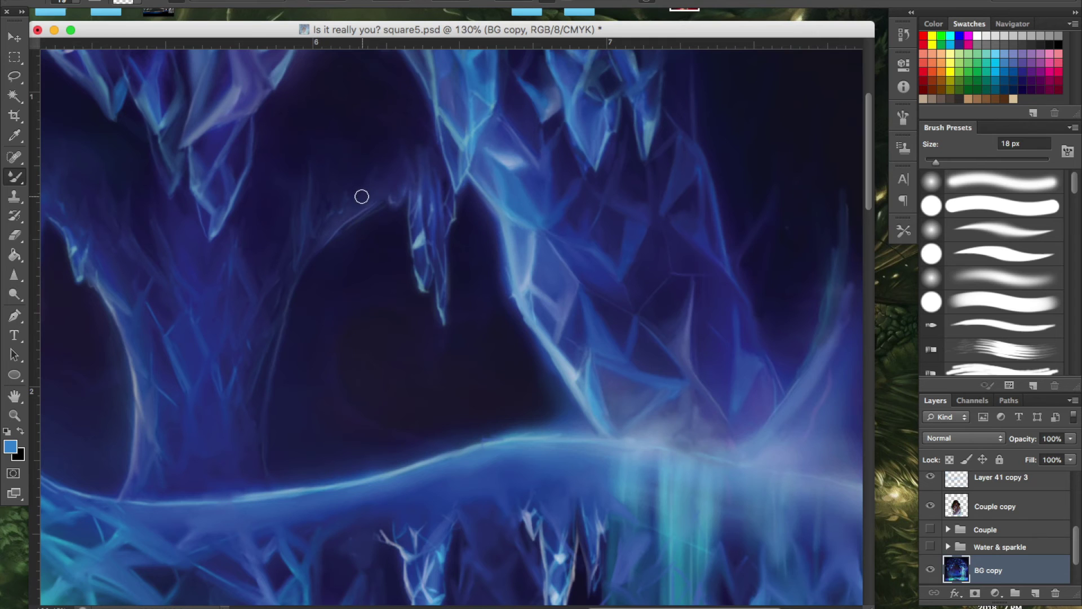
# Examine the upper cave background, from the big jellyfish across the central pillar to the stalactites near the waterfall
pyautogui.scroll(-4, 361, 196)
pyautogui.scroll(1, 367, 186)
pyautogui.scroll(-3, 374, 188)
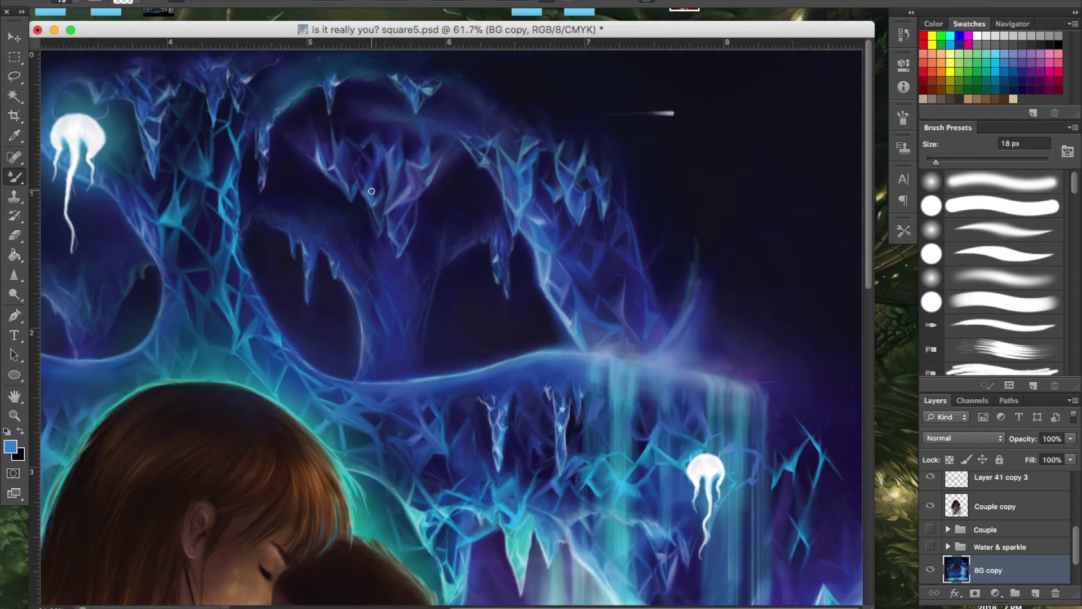
pyautogui.scroll(2, 372, 190)
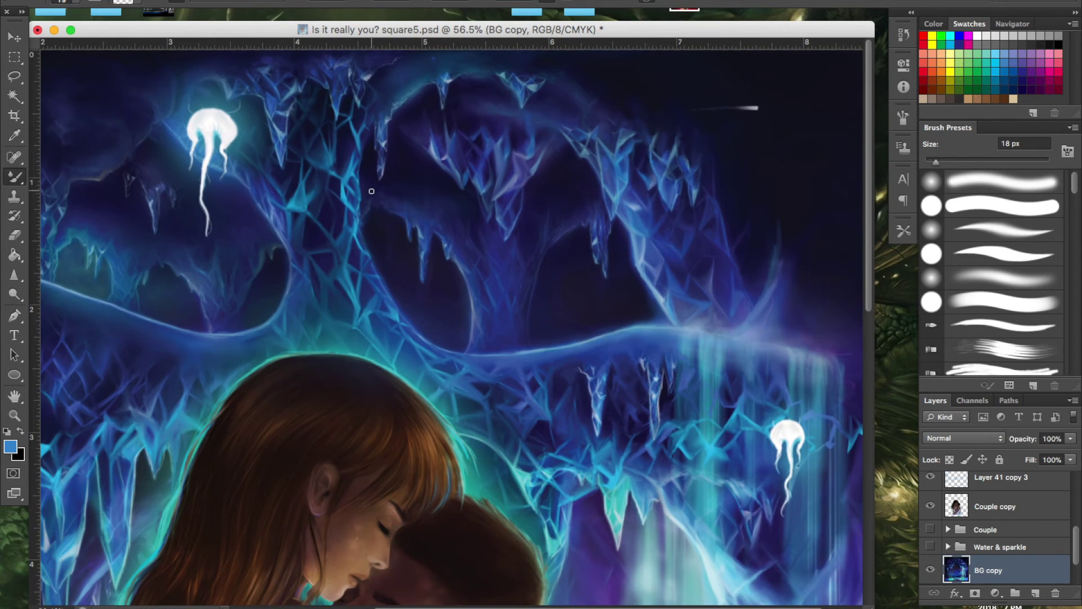
pyautogui.hscroll(-5, 371, 191)
pyautogui.hscroll(2, 372, 191)
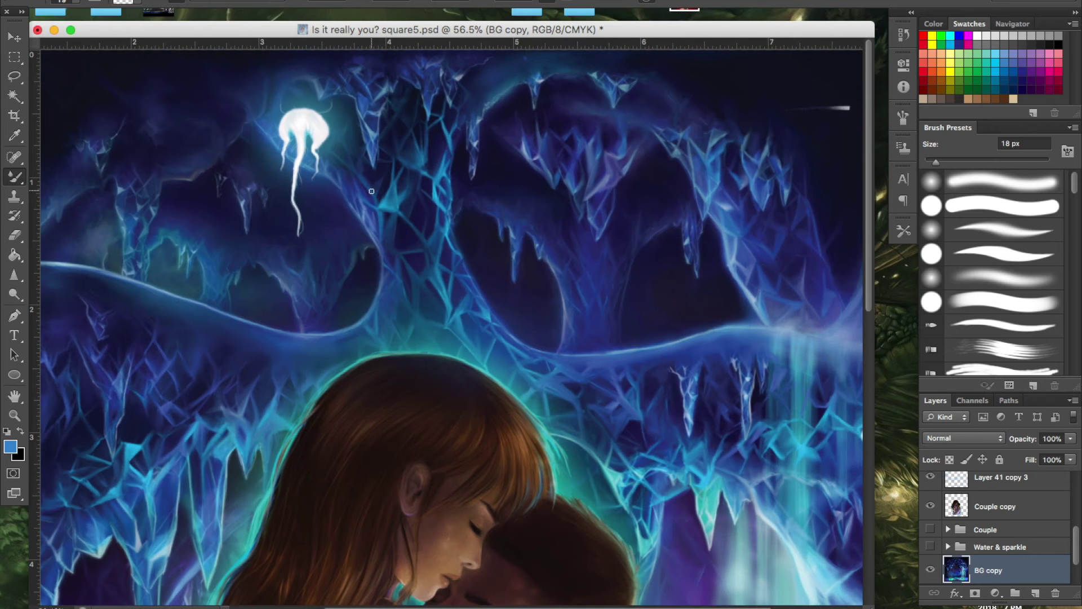
pyautogui.scroll(4, 371, 191)
pyautogui.hscroll(-10, 372, 191)
pyautogui.scroll(5, 372, 191)
pyautogui.hscroll(2, 371, 191)
pyautogui.hscroll(15, 371, 191)
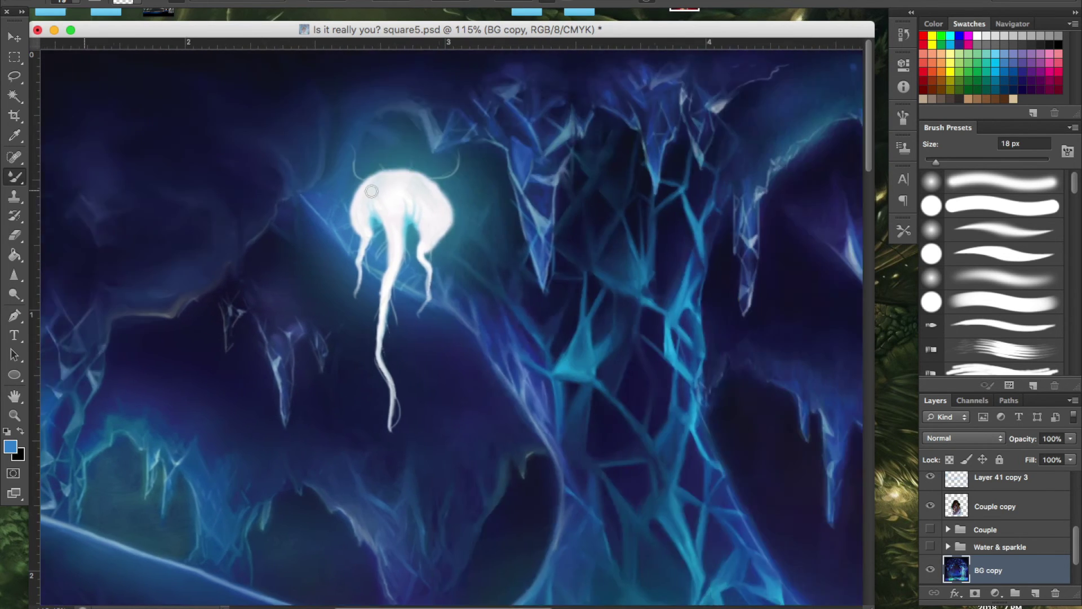
pyautogui.hscroll(-3, 372, 191)
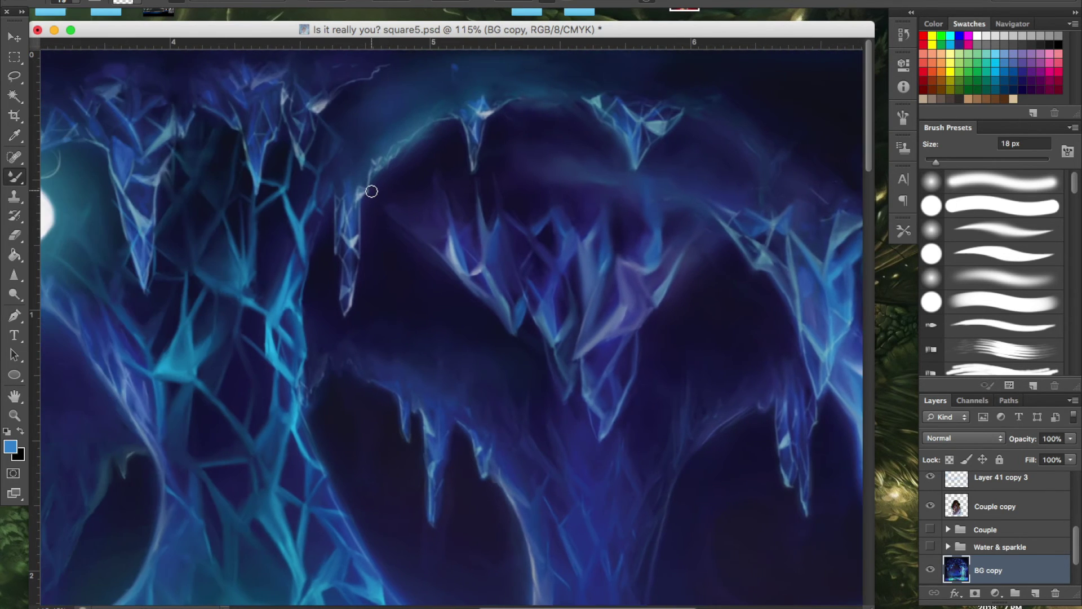
pyautogui.hscroll(3, 371, 192)
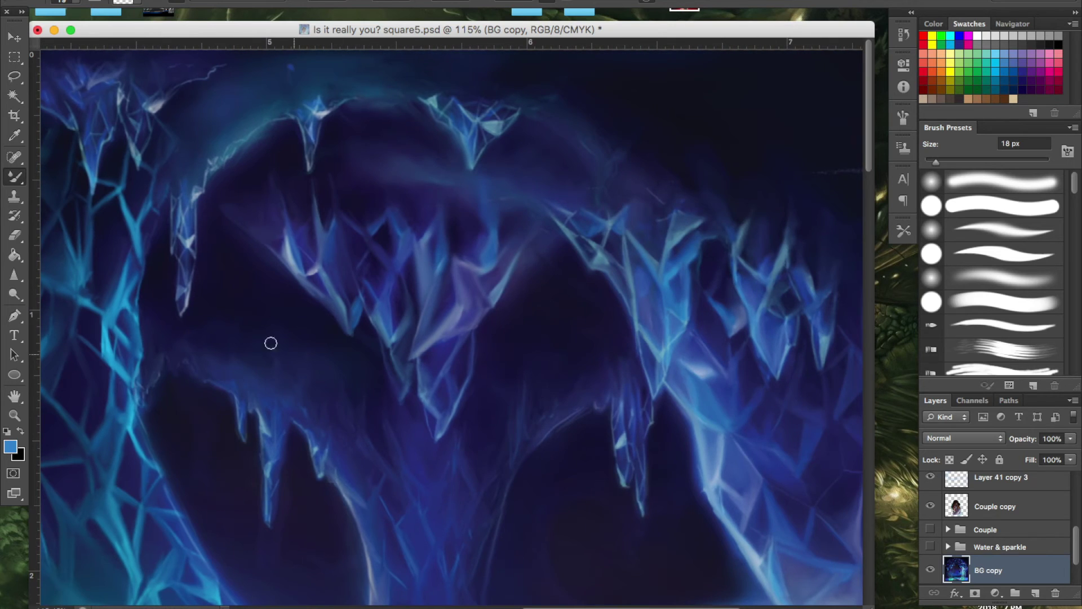
# Blend the dark area between the web-like central pillar and the thin hanging stalactite with a 9 px Mixer Brush
pyautogui.moveTo(160, 228); pyautogui.dragTo(149, 230)
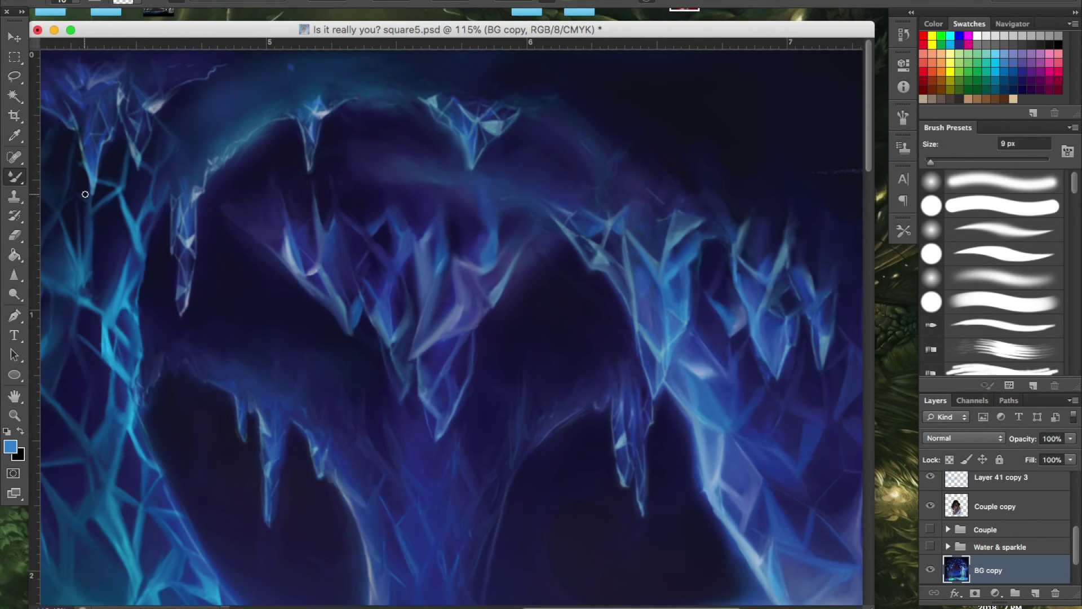
pyautogui.scroll(3, 191, 130)
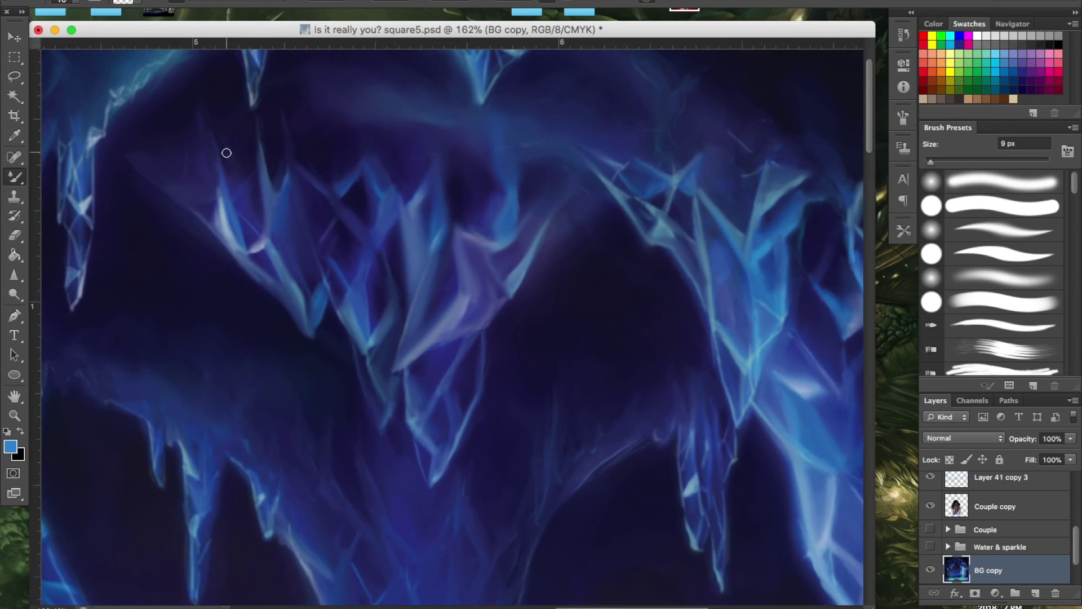
pyautogui.hscroll(-5, 201, 147)
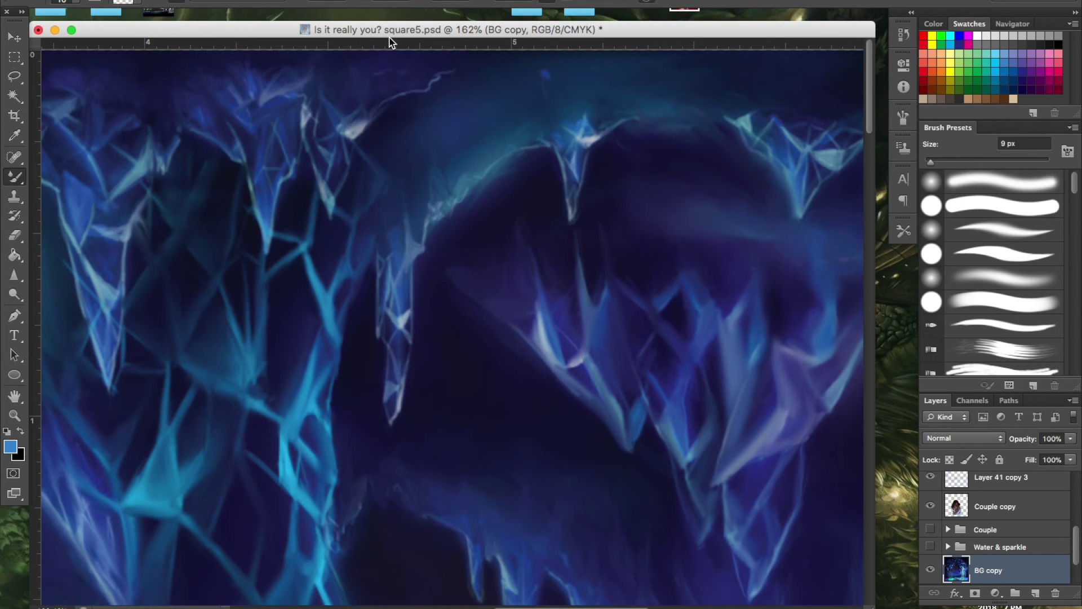
# Soften the loose pale line and the small blue spot on the cave ceiling above the arch with a 13 px Mixer Brush
pyautogui.scroll(-6, 365, 153)
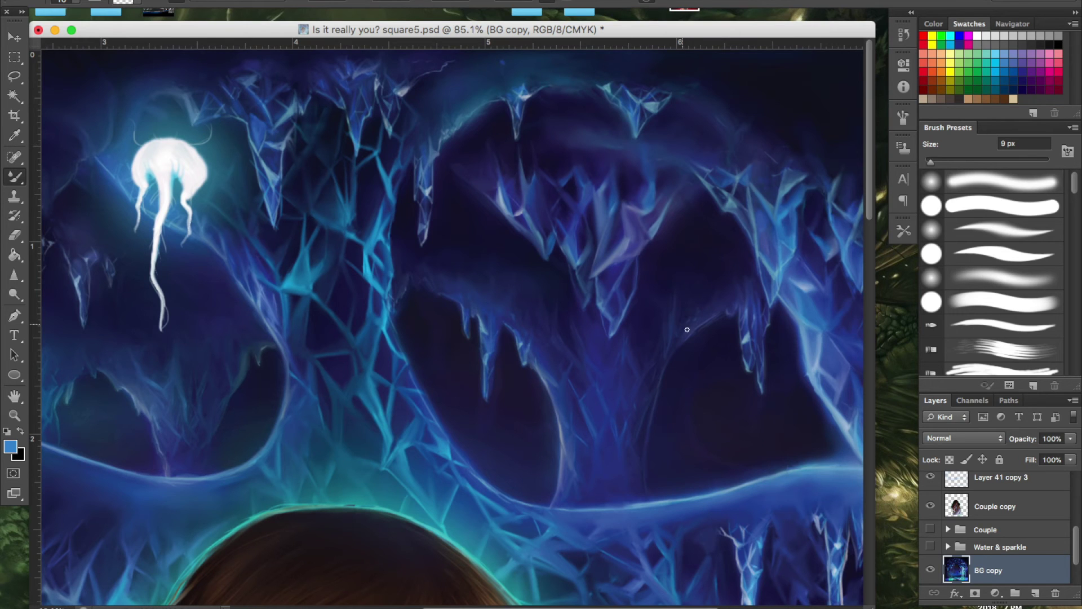
pyautogui.scroll(3, 969, 553)
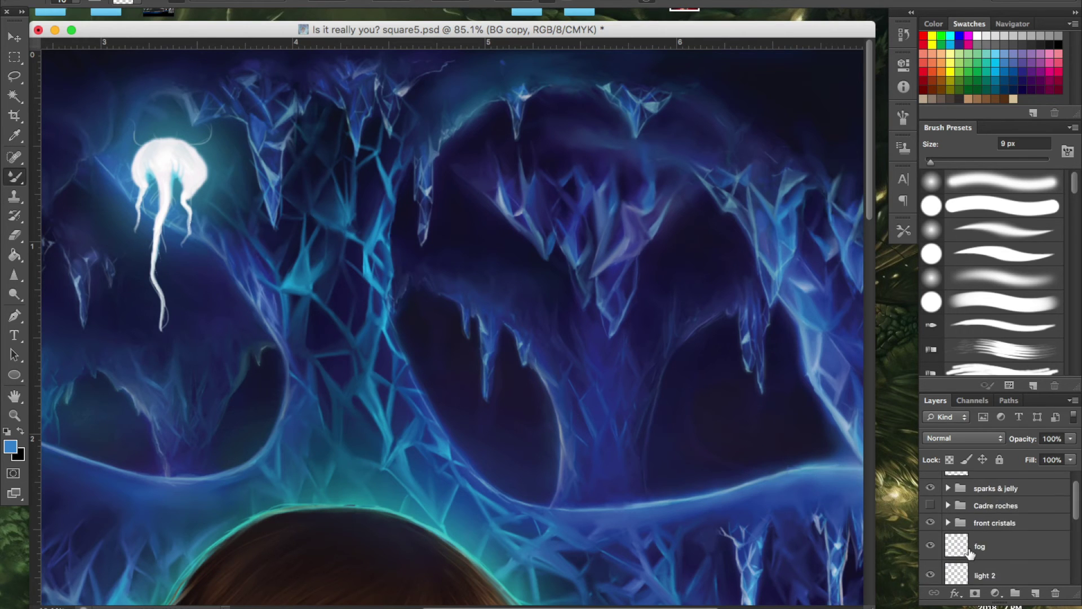
pyautogui.scroll(-5, 952, 547)
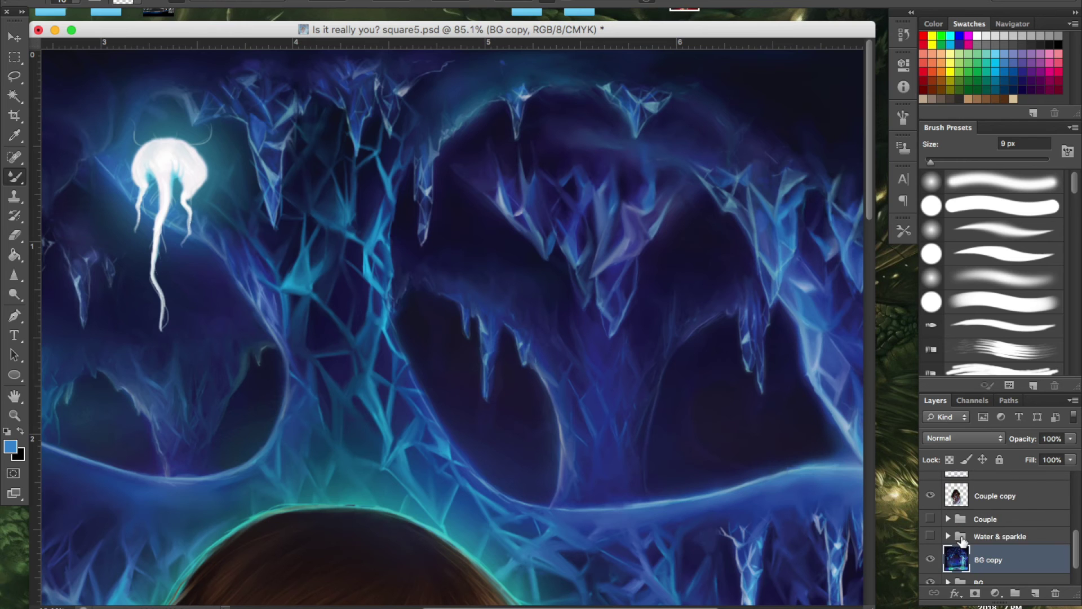
pyautogui.scroll(3, 432, 143)
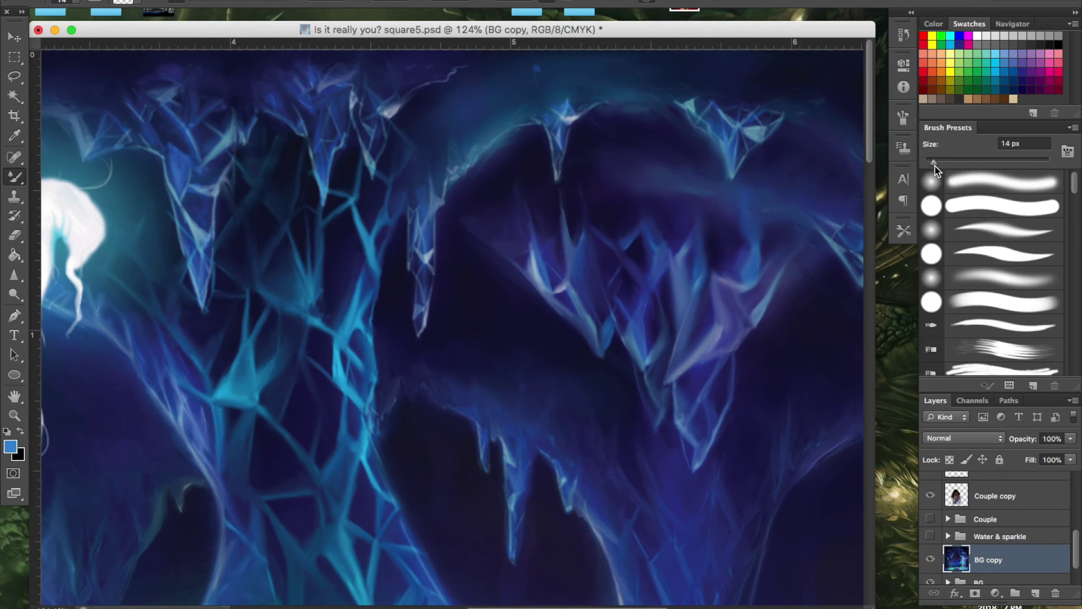
pyautogui.scroll(2, 473, 174)
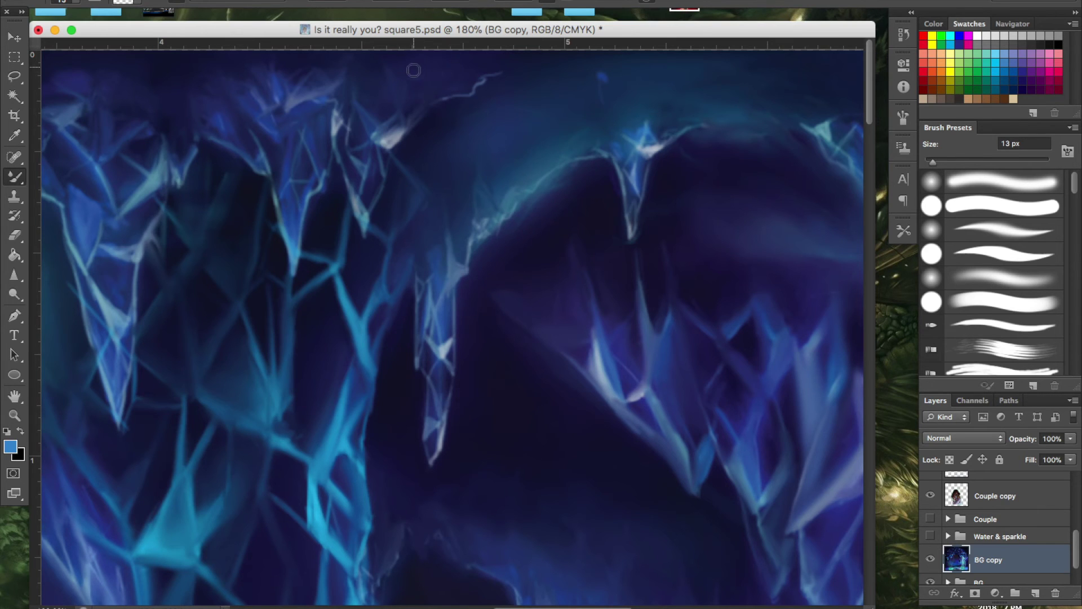
pyautogui.moveTo(449, 87); pyautogui.dragTo(509, 63)
pyautogui.moveTo(418, 109); pyautogui.dragTo(477, 83)
pyautogui.moveTo(601, 65)
pyautogui.mouseDown()
pyautogui.moveTo(583, 86)
pyautogui.moveTo(601, 105)
pyautogui.mouseUp()
# Save the painting after checking the blended ceiling at a wider view
pyautogui.moveTo(380, 29); pyautogui.dragTo(338, 28)
pyautogui.scroll(-5, 423, 271)
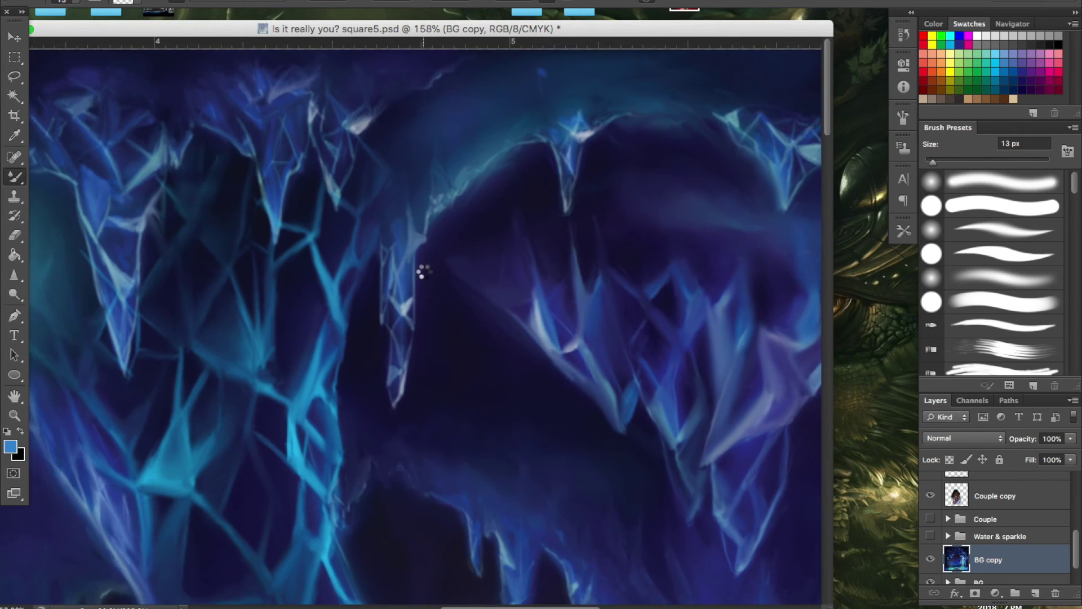
pyautogui.scroll(-4, 425, 273)
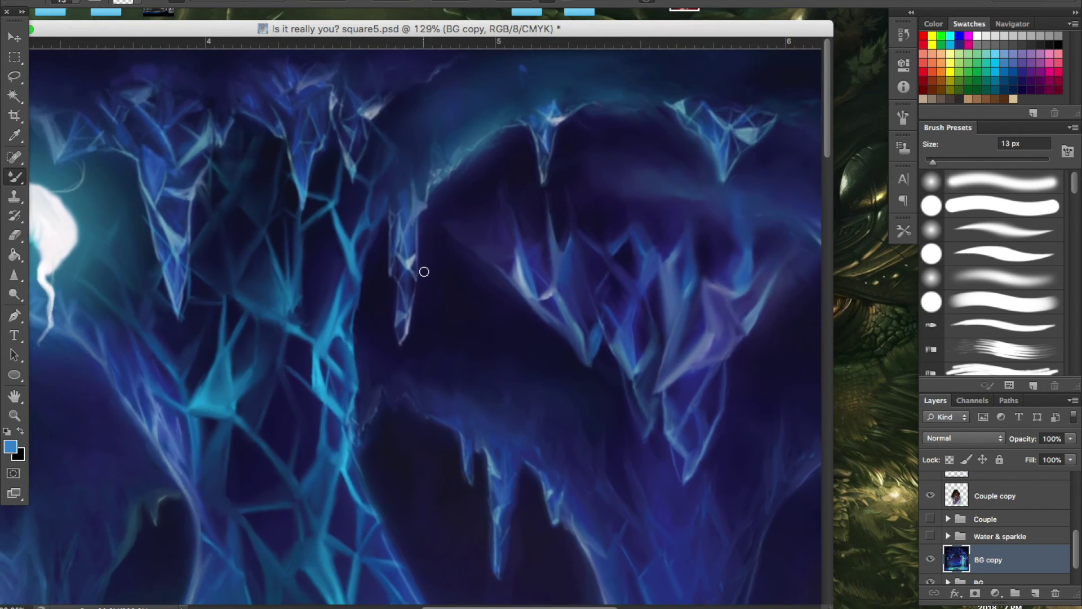
pyautogui.scroll(-5, 424, 272)
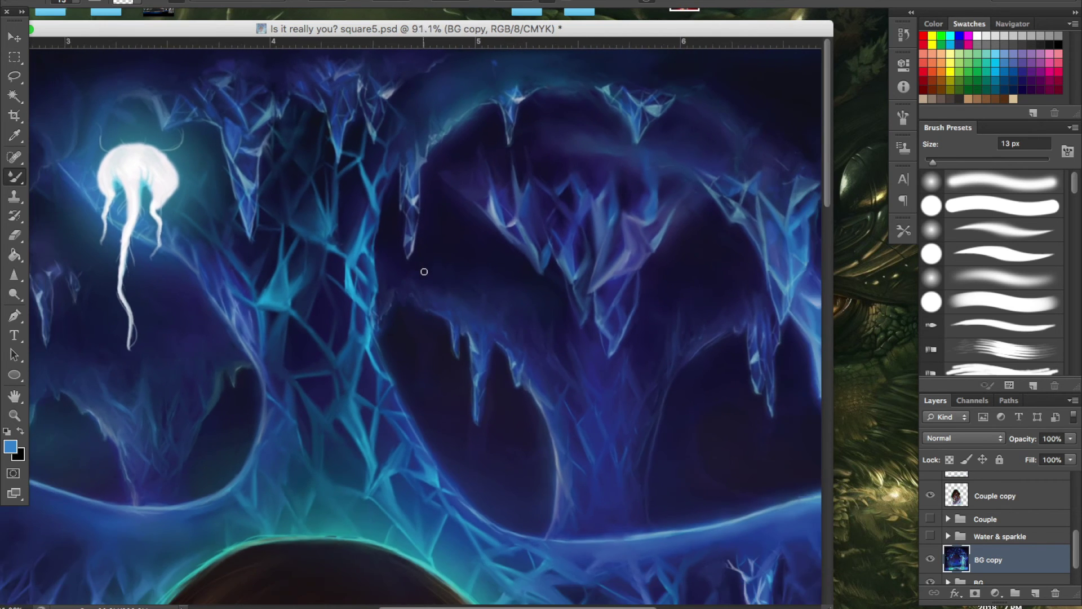
pyautogui.scroll(-2, 425, 273)
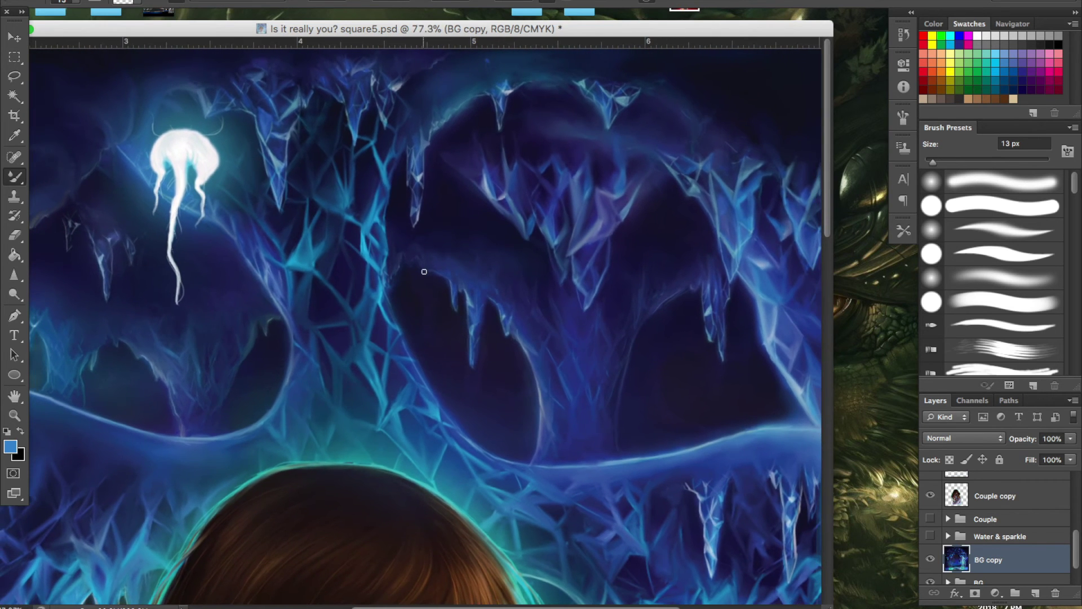
pyautogui.press('super+s')
# Soften the ledge edge above the dark opening beside the central pillar and lengthen the tip of its longest stalactite
pyautogui.doubleClick(347, 28)
pyautogui.scroll(8, 232, 259)
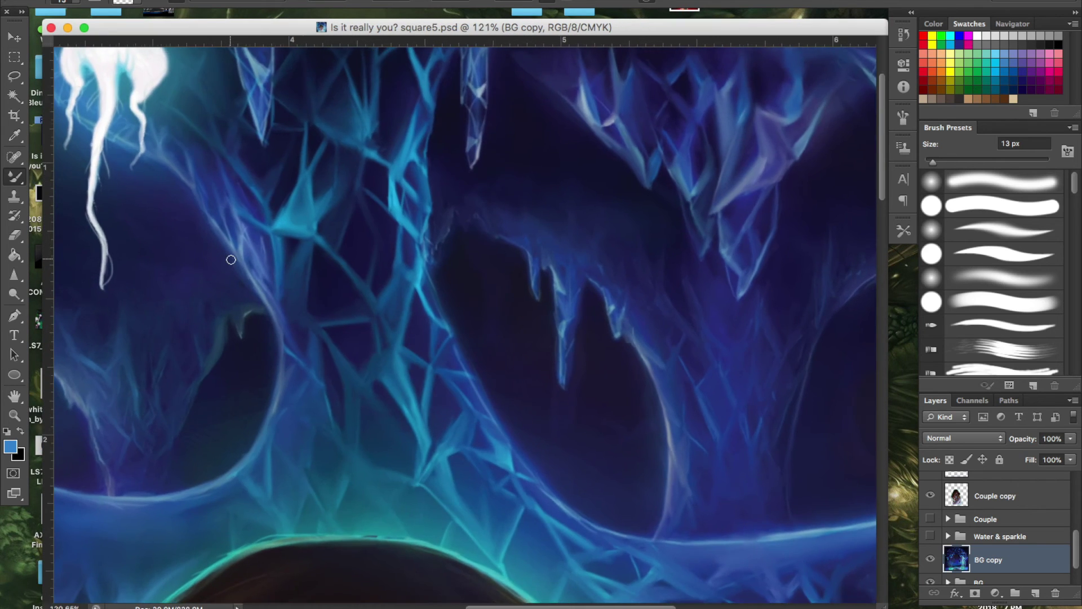
pyautogui.scroll(3, 231, 260)
pyautogui.moveTo(485, 250)
pyautogui.mouseDown()
pyautogui.moveTo(469, 234)
pyautogui.moveTo(474, 244)
pyautogui.moveTo(450, 247)
pyautogui.mouseUp()
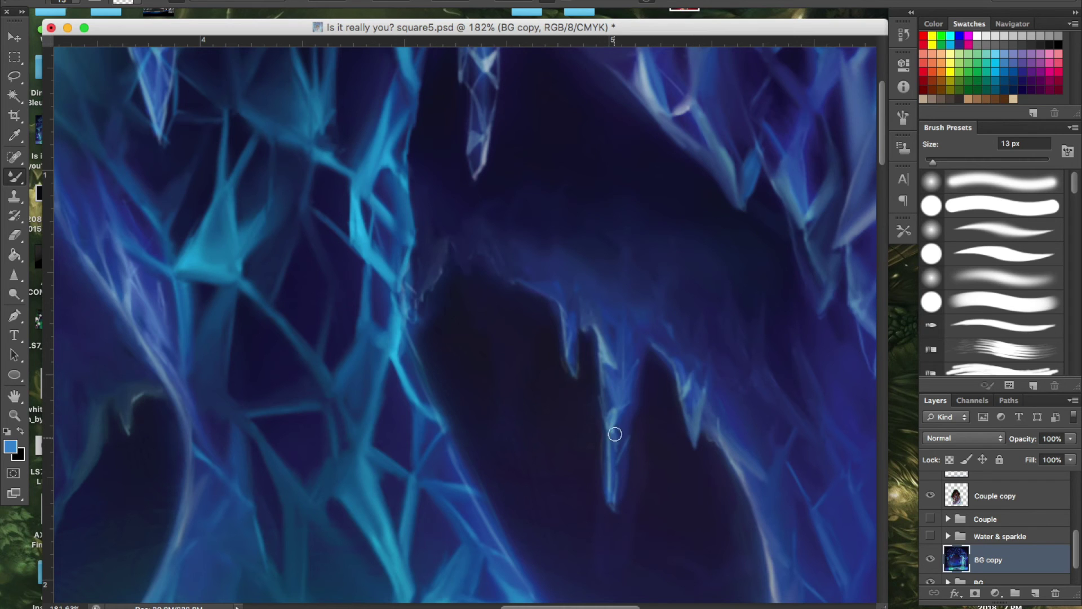
pyautogui.moveTo(617, 508); pyautogui.dragTo(613, 533)
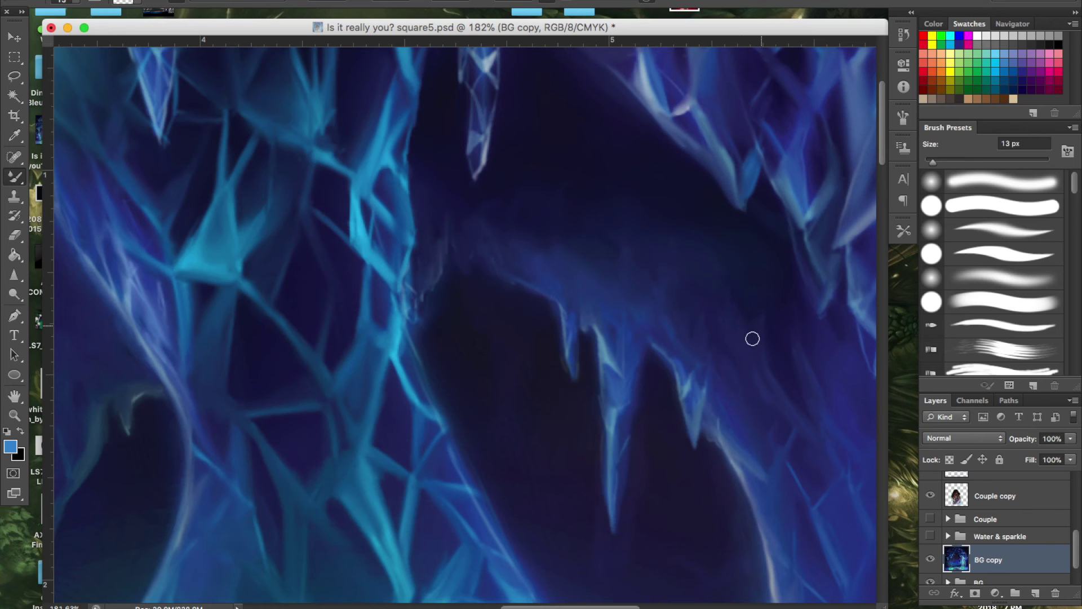
# Enlarge the Mixer Brush to 28 px and blend the loose strokes between the central pillar and the dark opening beside it
pyautogui.press(']')
pyautogui.press(']')
pyautogui.press(']')
pyautogui.scroll(-5, 518, 293)
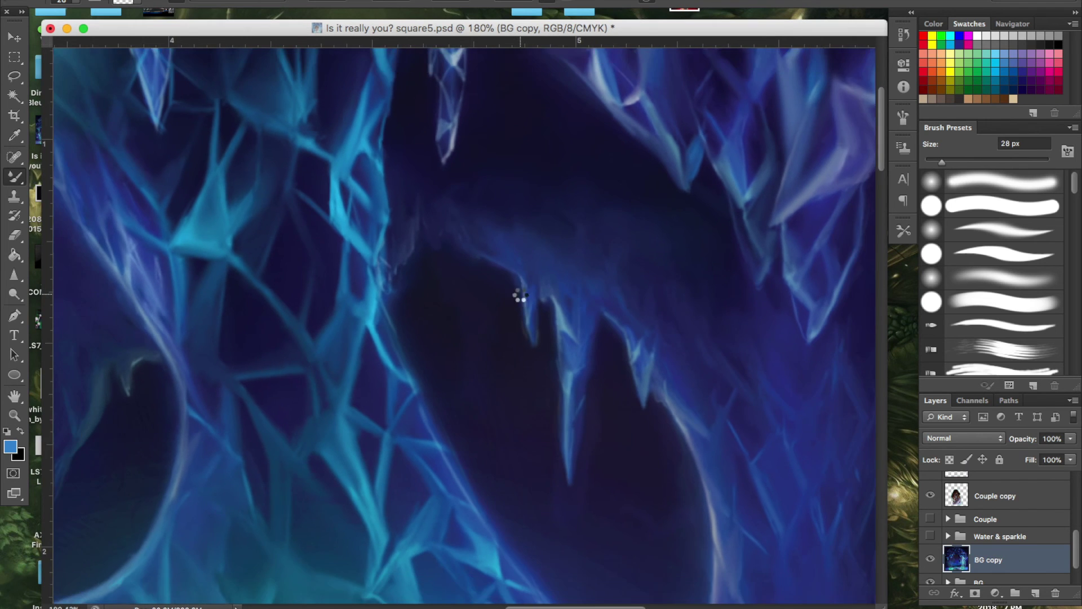
pyautogui.scroll(-5, 513, 293)
pyautogui.hscroll(-4, 429, 253)
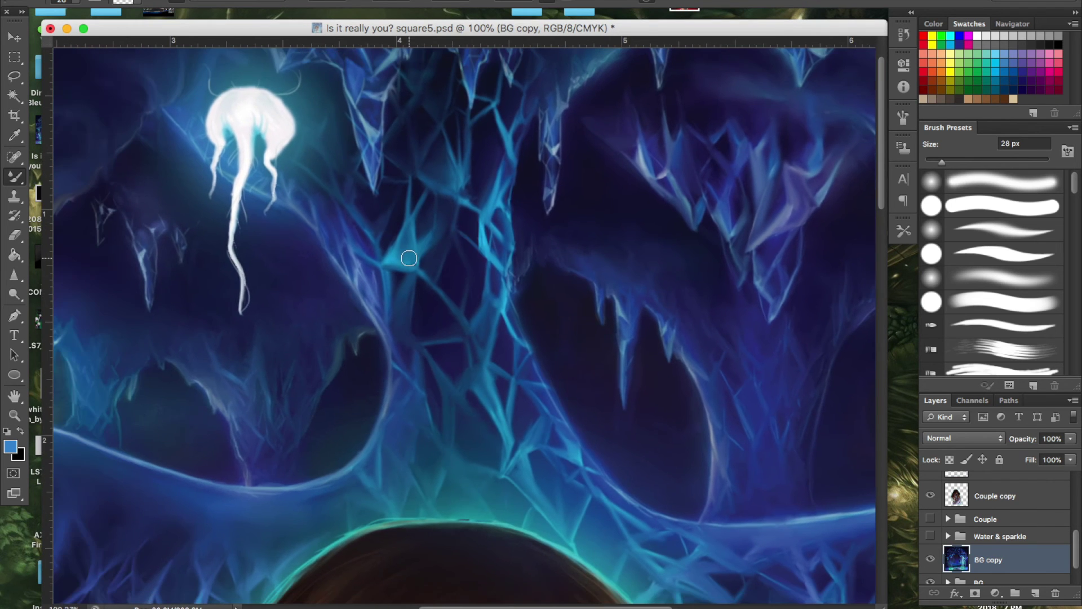
pyautogui.scroll(5, 413, 260)
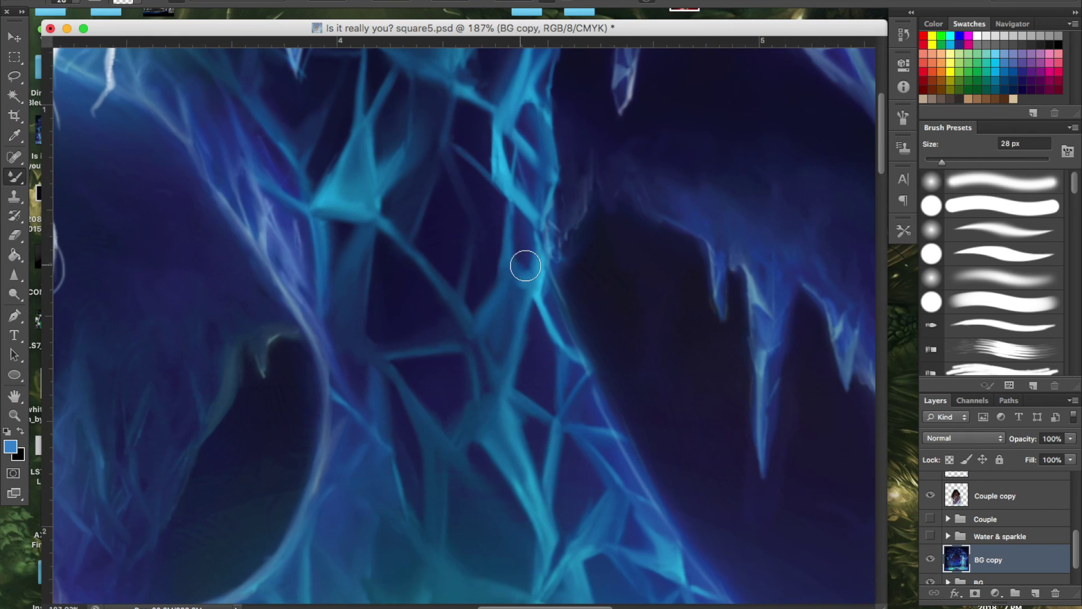
pyautogui.scroll(2, 524, 258)
pyautogui.moveTo(552, 276)
pyautogui.mouseDown()
pyautogui.moveTo(579, 206)
pyautogui.moveTo(566, 212)
pyautogui.moveTo(540, 178)
pyautogui.moveTo(567, 224)
pyautogui.moveTo(572, 183)
pyautogui.moveTo(576, 282)
pyautogui.moveTo(592, 249)
pyautogui.mouseUp()
pyautogui.moveTo(508, 28); pyautogui.dragTo(507, 27)
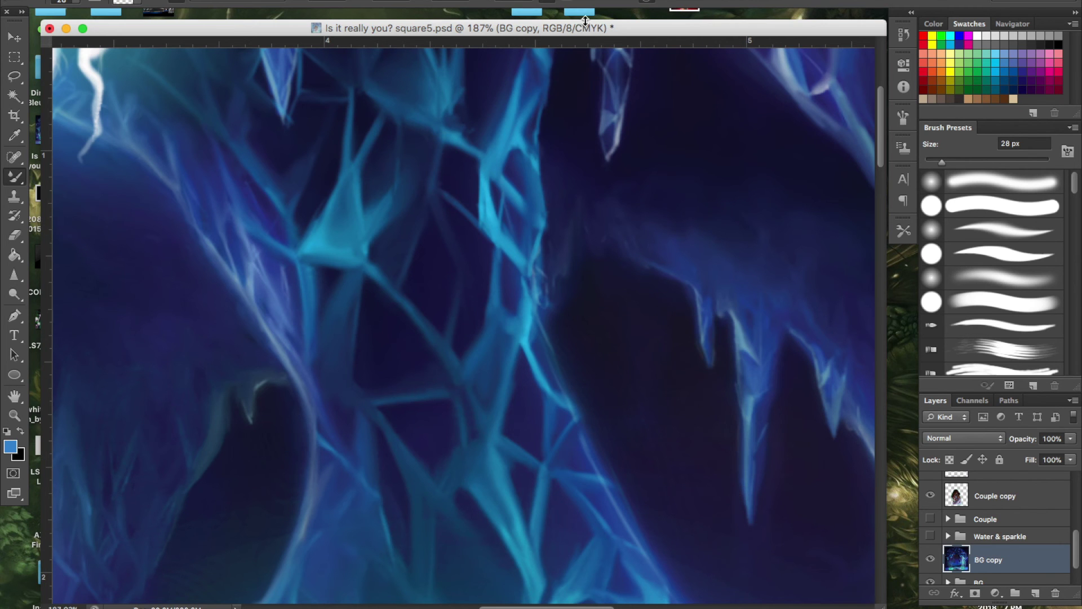
# Review the blended cave background across both sides of the pillar and in the full composition with the couple
pyautogui.scroll(-2, 513, 268)
pyautogui.scroll(-8, 510, 272)
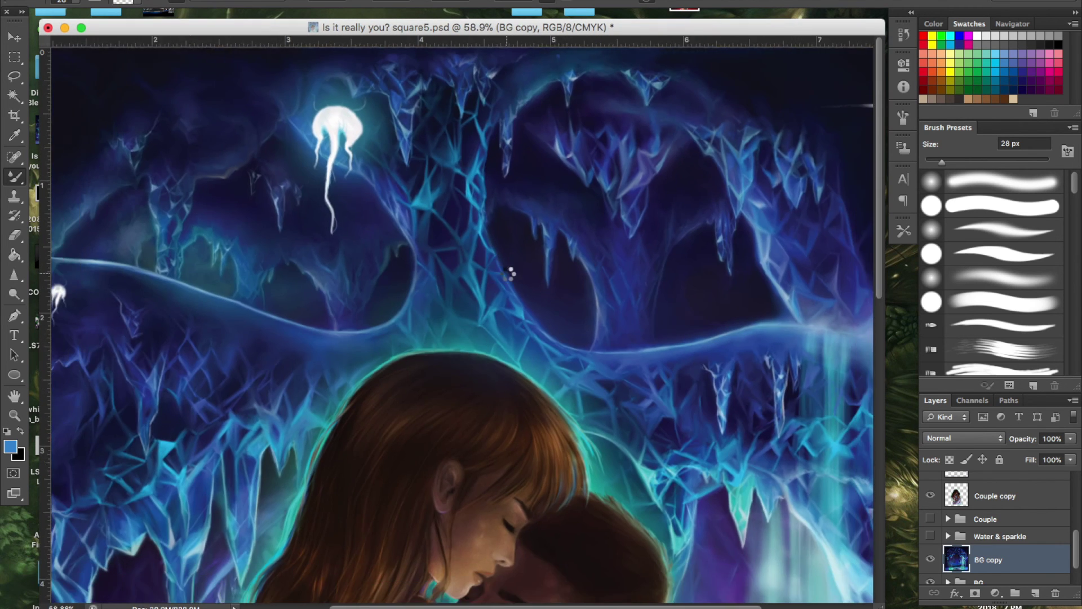
pyautogui.scroll(3, 507, 275)
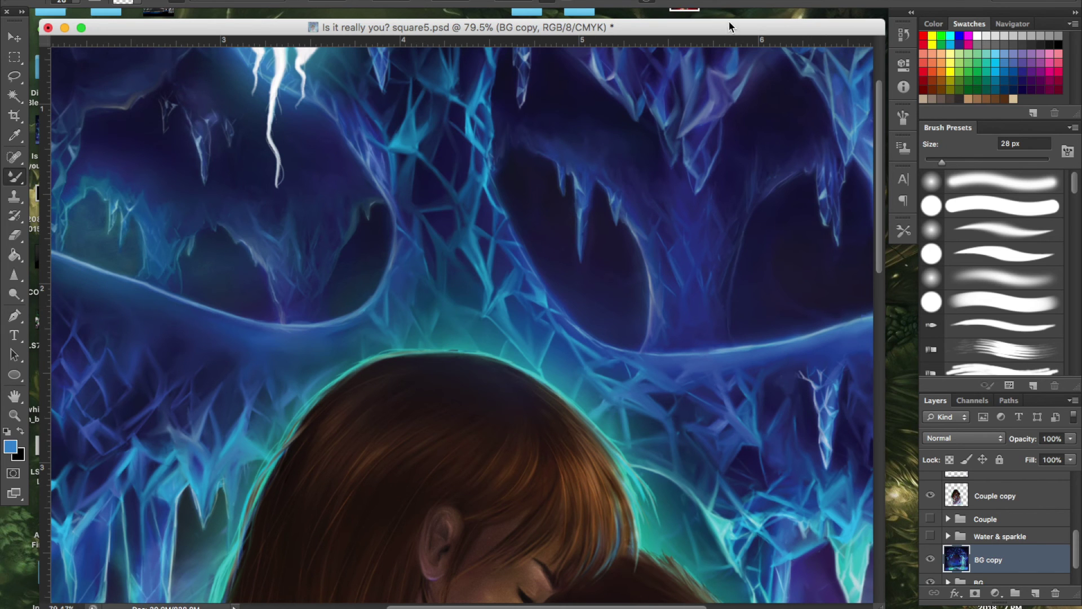
pyautogui.hscroll(5, 789, 231)
pyautogui.scroll(2, 789, 232)
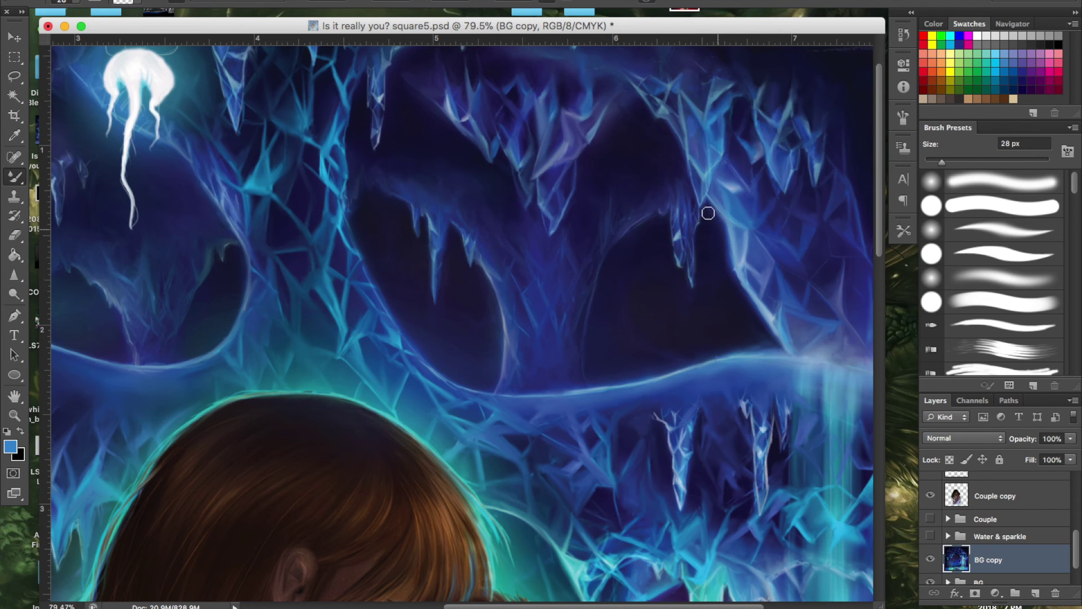
pyautogui.hscroll(-15, 362, 241)
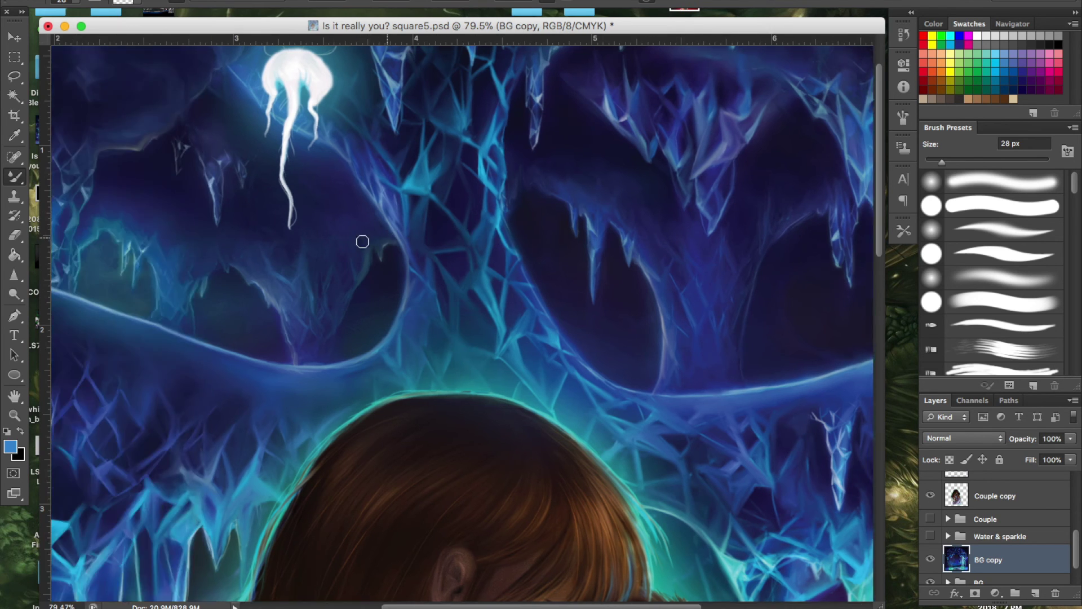
pyautogui.scroll(3, 301, 193)
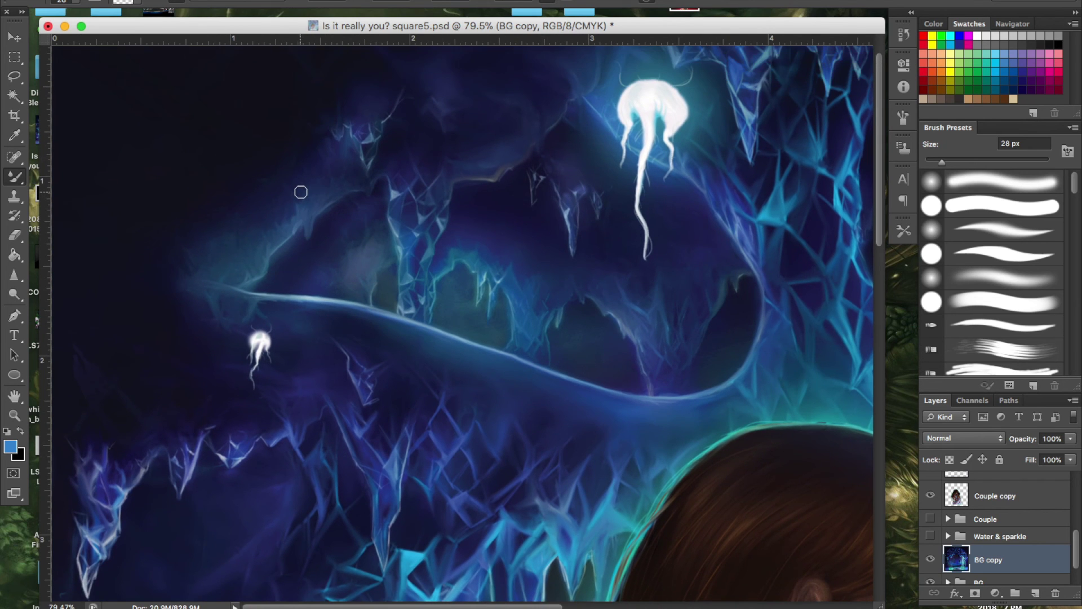
pyautogui.scroll(-5, 304, 193)
pyautogui.scroll(3, 310, 186)
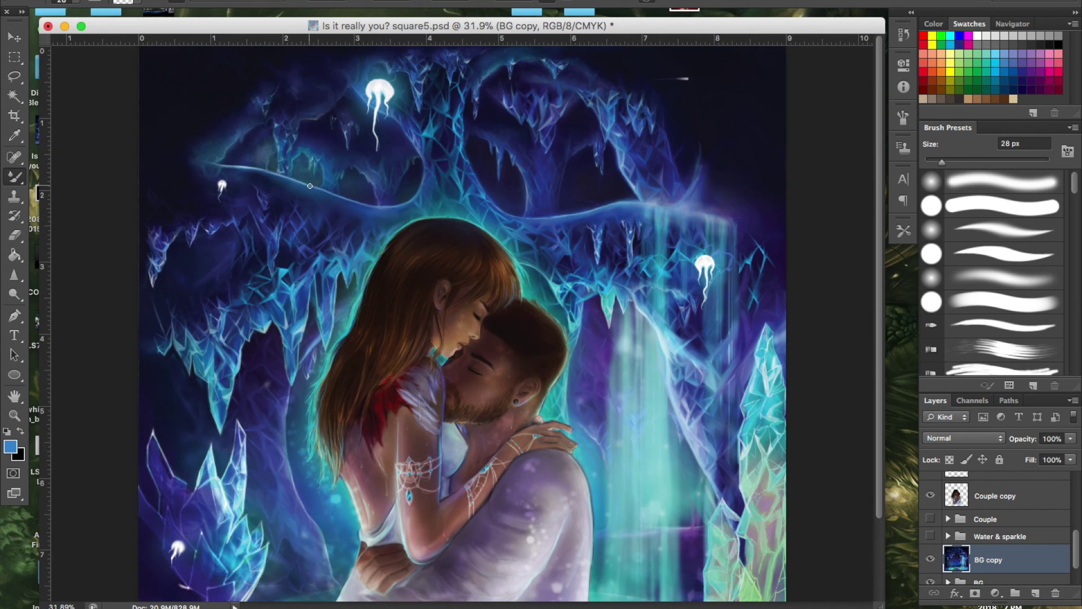
# Toggle the Couple copy layer's visibility to compare, and select that layer with the Mixer Brush active
pyautogui.click(931, 495)
pyautogui.click(931, 495)
pyautogui.click(995, 496)
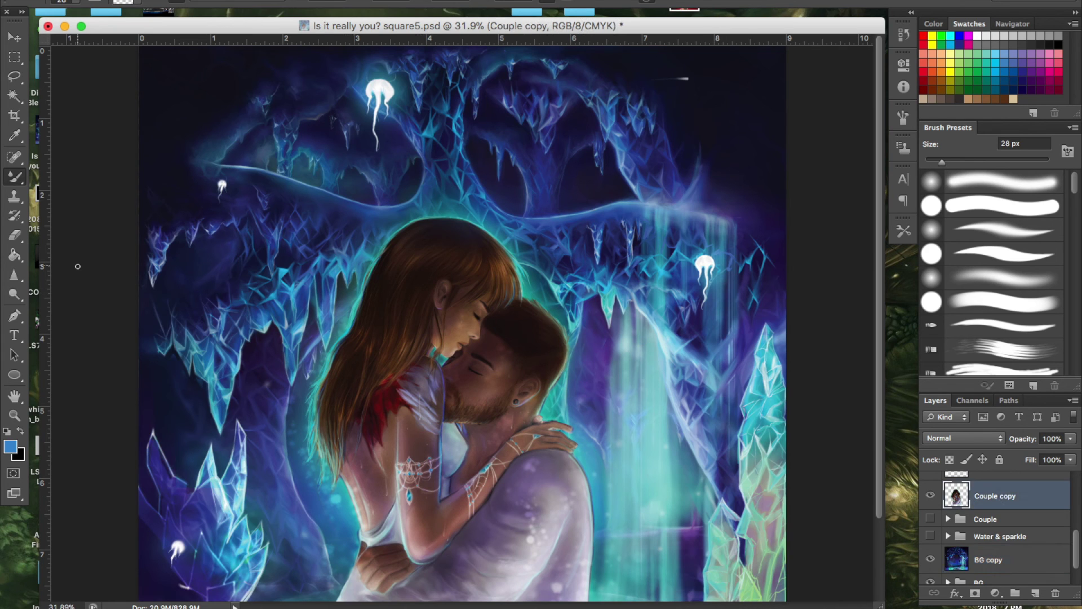
pyautogui.click(14, 232)
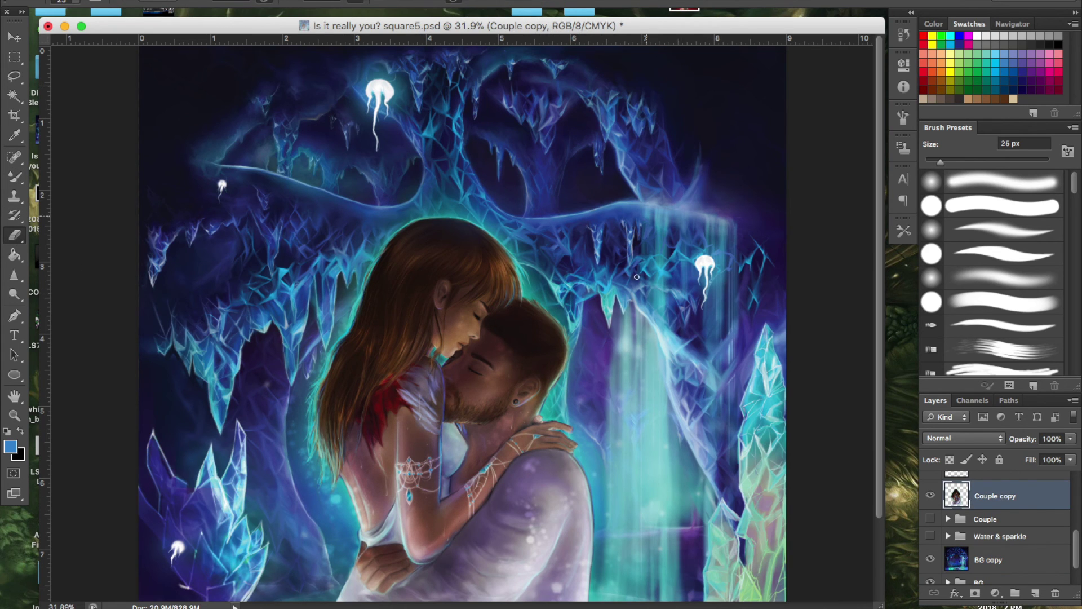
pyautogui.click(14, 177)
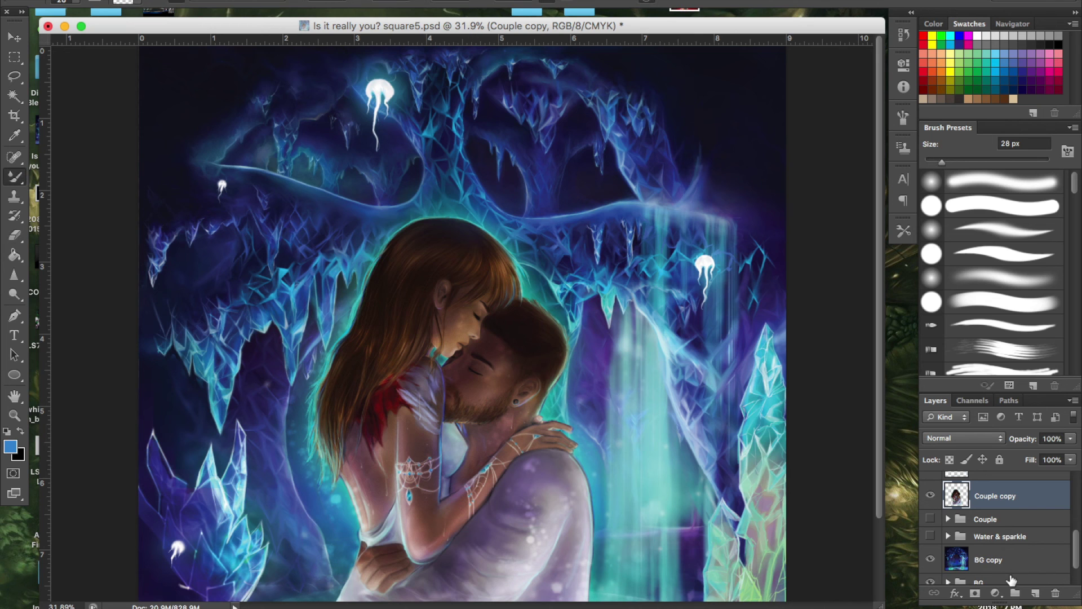
# Select the BG copy layer and, with the Mixer Brush at 16 px, pull light strands upward from the small stalactite on the arch's rim
pyautogui.click(986, 560)
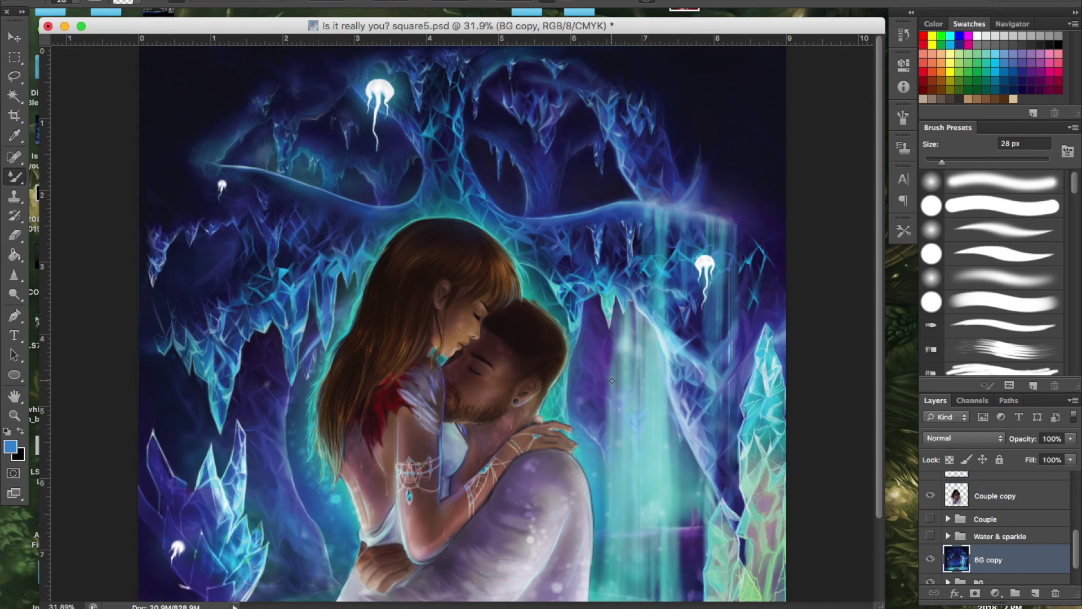
pyautogui.press('super+plus')
pyautogui.scroll(5, 612, 380)
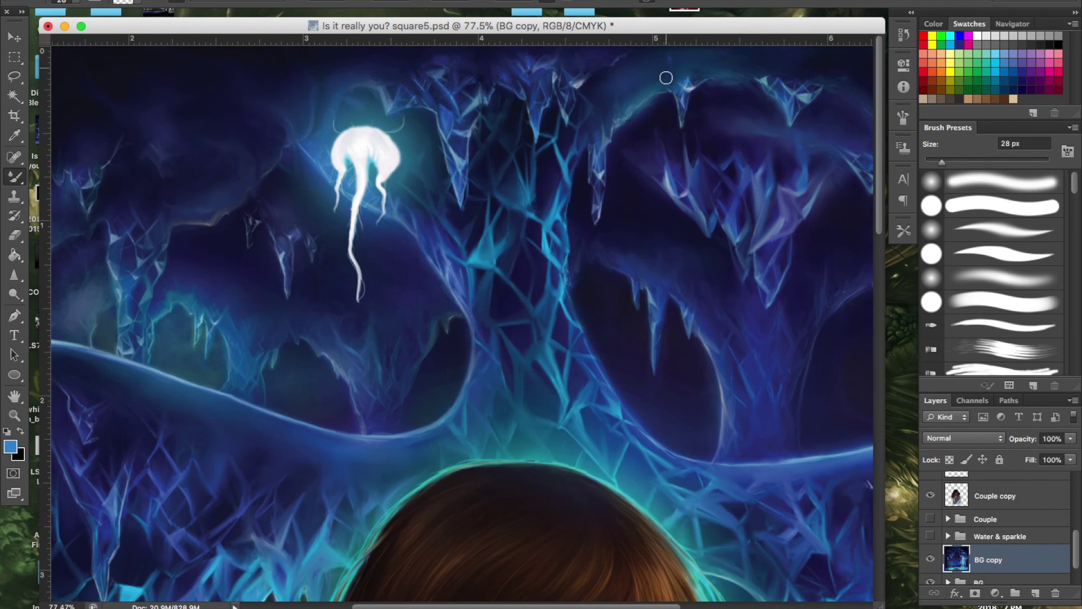
pyautogui.moveTo(641, 32); pyautogui.dragTo(640, 32)
pyautogui.scroll(3, 532, 166)
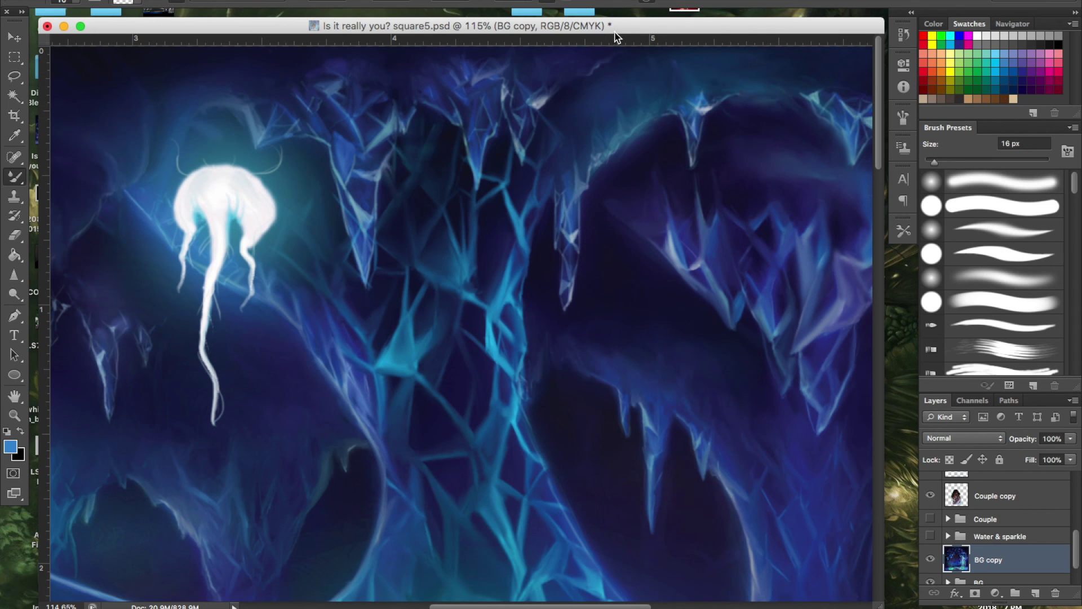
pyautogui.hscroll(3, 598, 93)
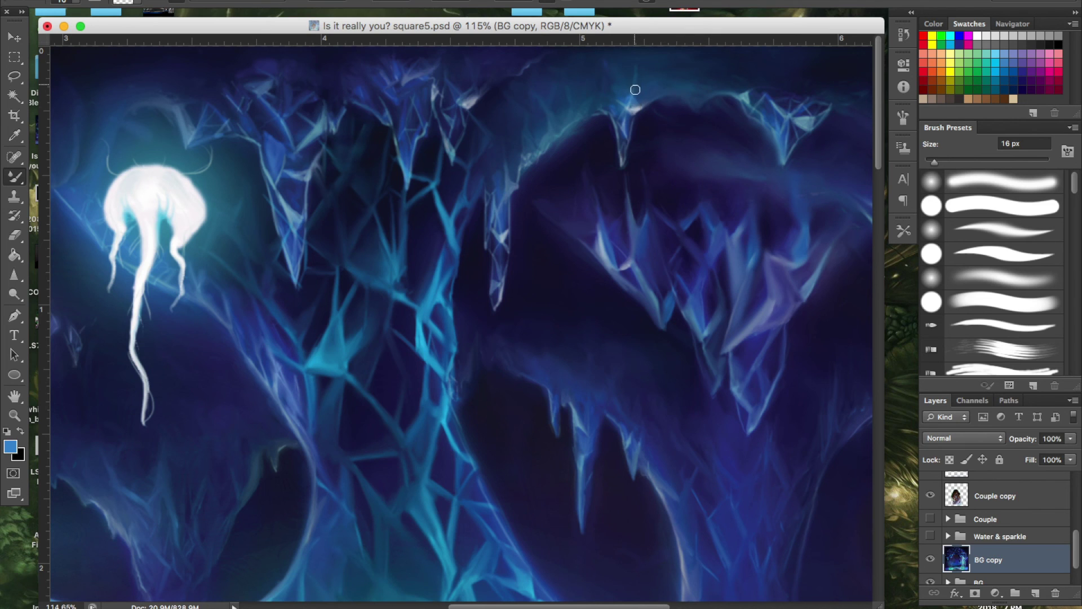
pyautogui.moveTo(627, 94)
pyautogui.mouseDown()
pyautogui.moveTo(616, 68)
pyautogui.moveTo(642, 60)
pyautogui.mouseUp()
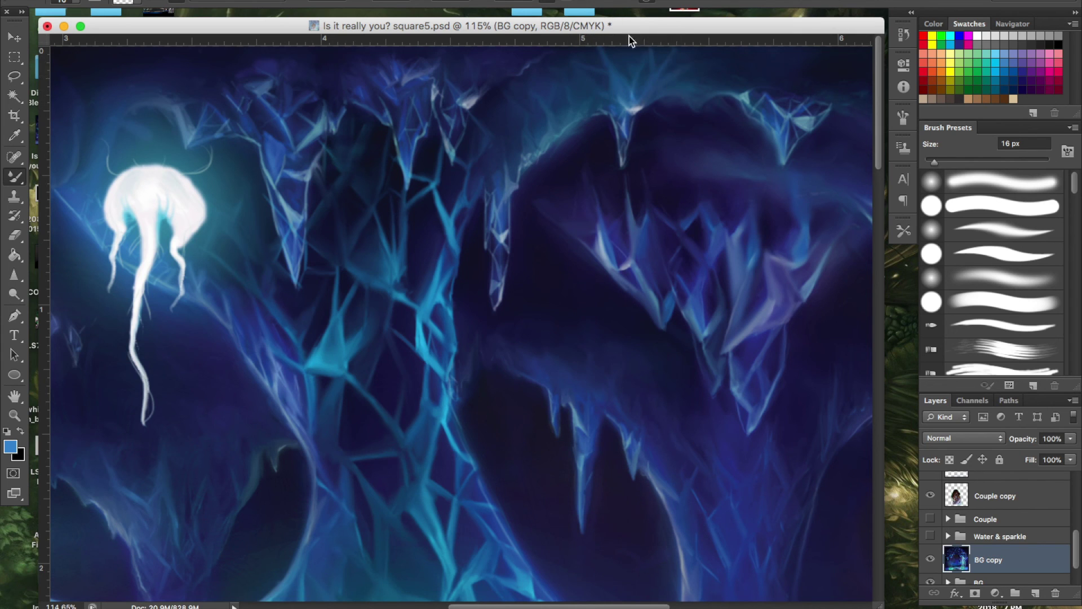
pyautogui.moveTo(584, 32); pyautogui.dragTo(583, 29)
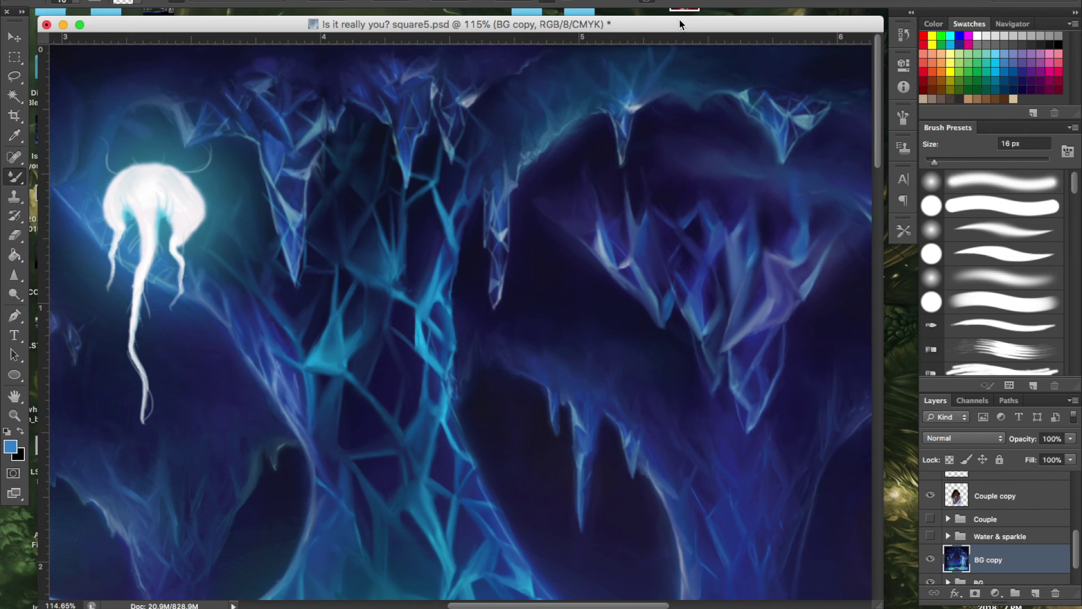
# Reduce the Mixer Brush to 10 px and blend wispy crystal spikes along the arch's rim between its two small hanging stalactites
pyautogui.scroll(3, 653, 113)
pyautogui.scroll(3, 658, 104)
pyautogui.hscroll(5, 640, 96)
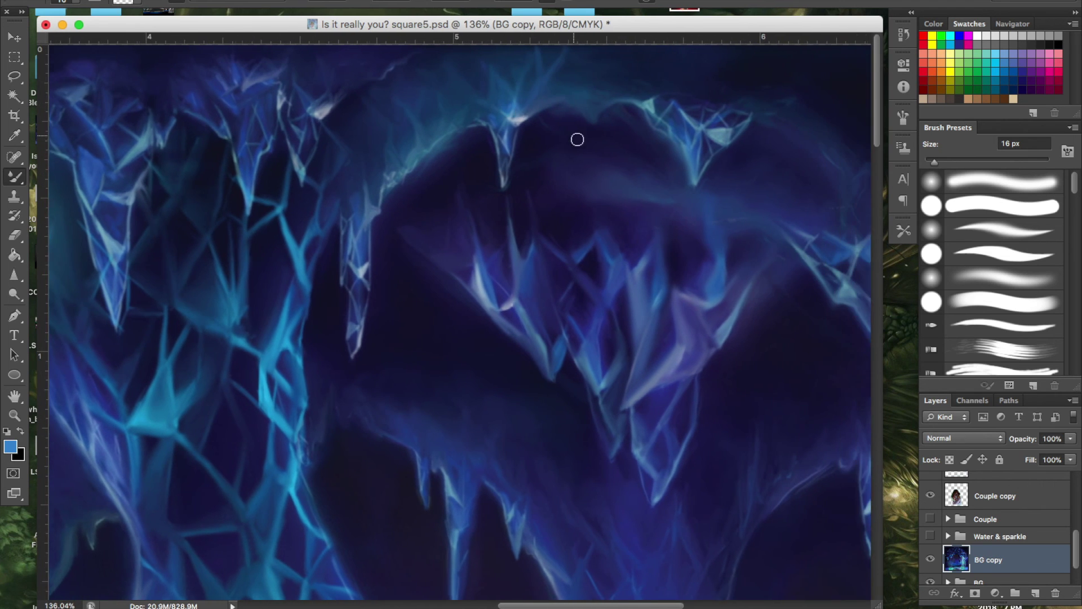
pyautogui.hscroll(1, 577, 139)
pyautogui.moveTo(588, 153); pyautogui.dragTo(584, 154)
pyautogui.moveTo(512, 104)
pyautogui.mouseDown()
pyautogui.moveTo(559, 115)
pyautogui.moveTo(484, 123)
pyautogui.moveTo(471, 177)
pyautogui.moveTo(473, 141)
pyautogui.moveTo(531, 91)
pyautogui.moveTo(528, 101)
pyautogui.moveTo(609, 103)
pyautogui.moveTo(569, 114)
pyautogui.moveTo(548, 100)
pyautogui.moveTo(617, 109)
pyautogui.moveTo(624, 83)
pyautogui.mouseUp()
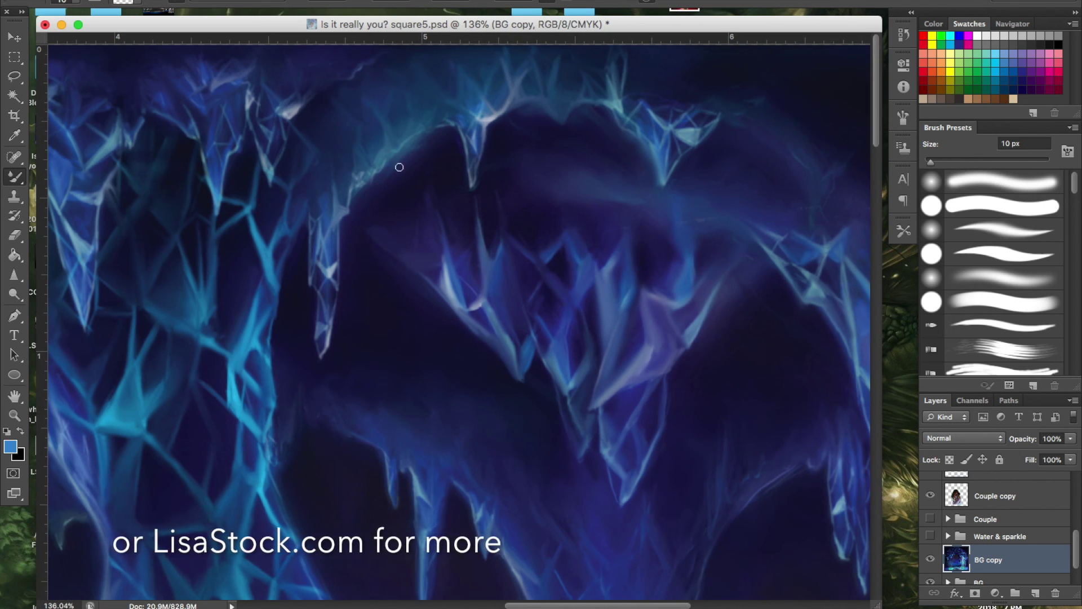
# Review the refined arch and its stalactites in the wider composition with the couple and in close-up beside the central pillar
pyautogui.scroll(-6, 399, 164)
pyautogui.scroll(-2, 280, 100)
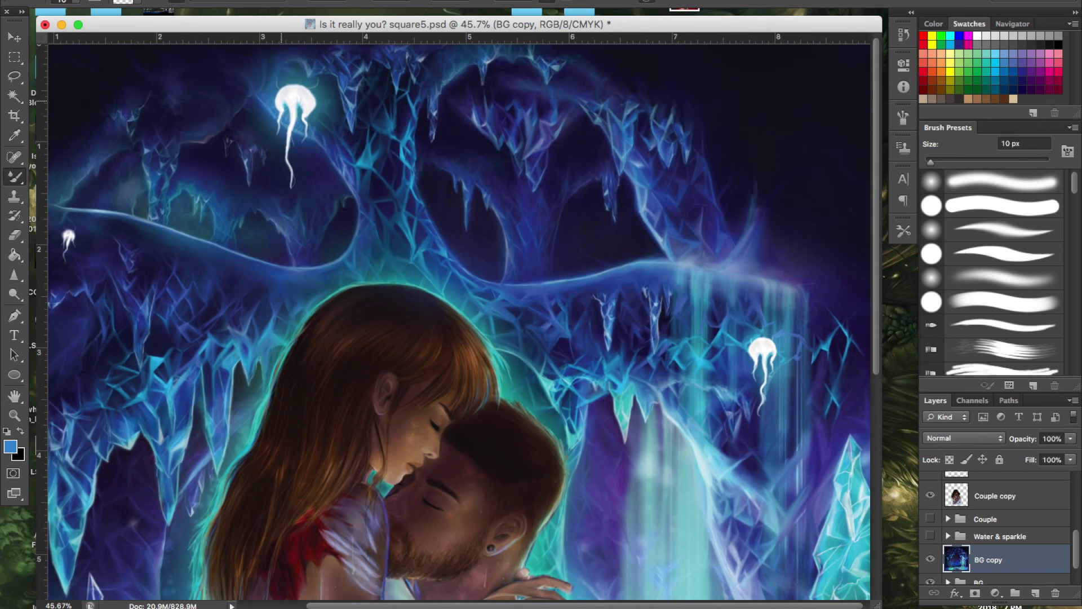
pyautogui.scroll(4, 280, 96)
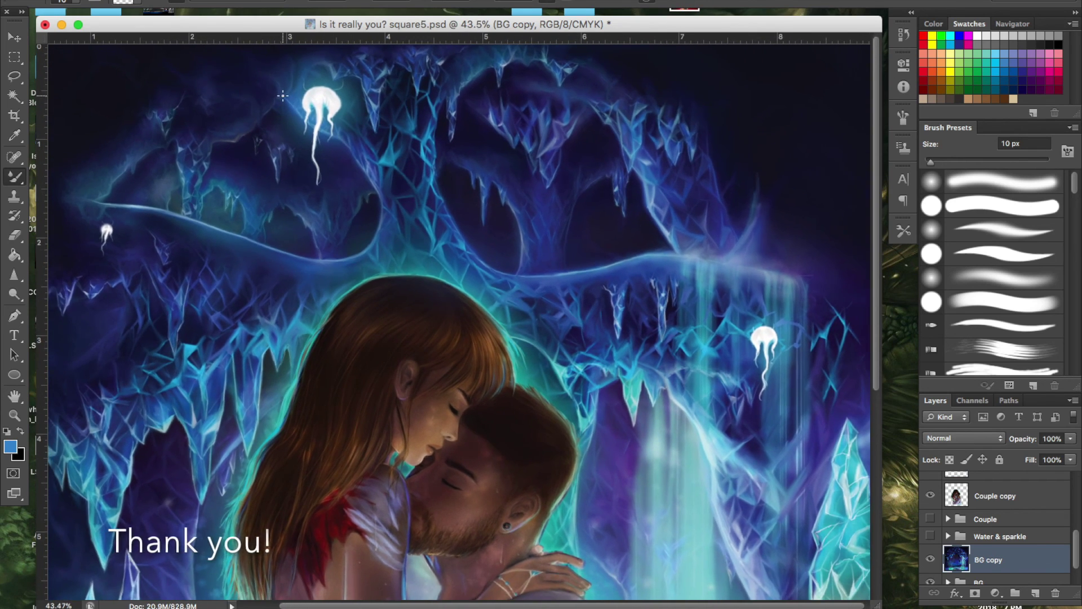
pyautogui.hscroll(-2, 266, 103)
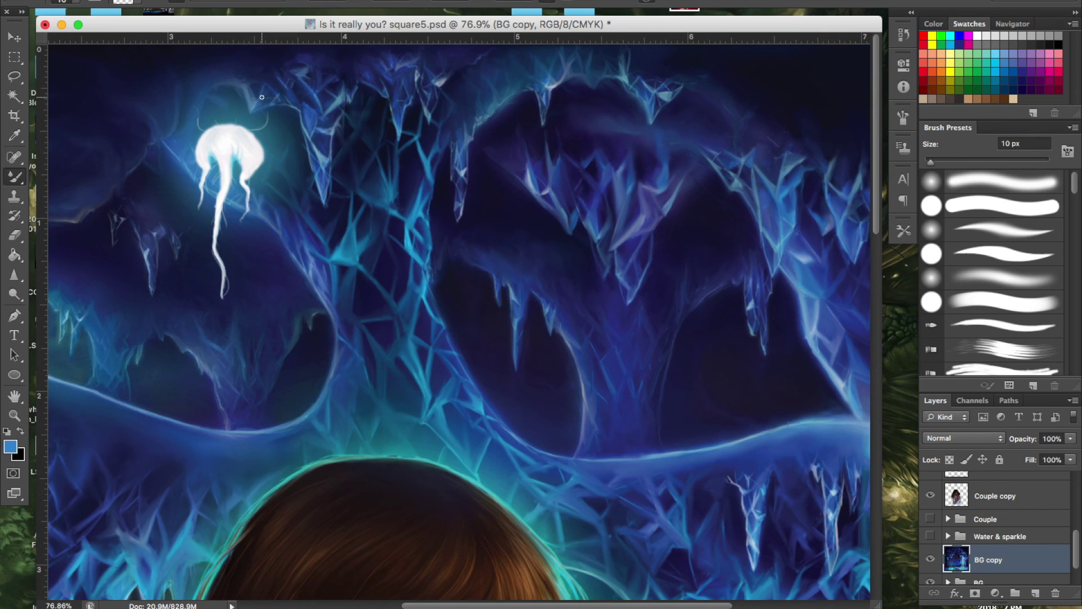
pyautogui.scroll(4, 262, 98)
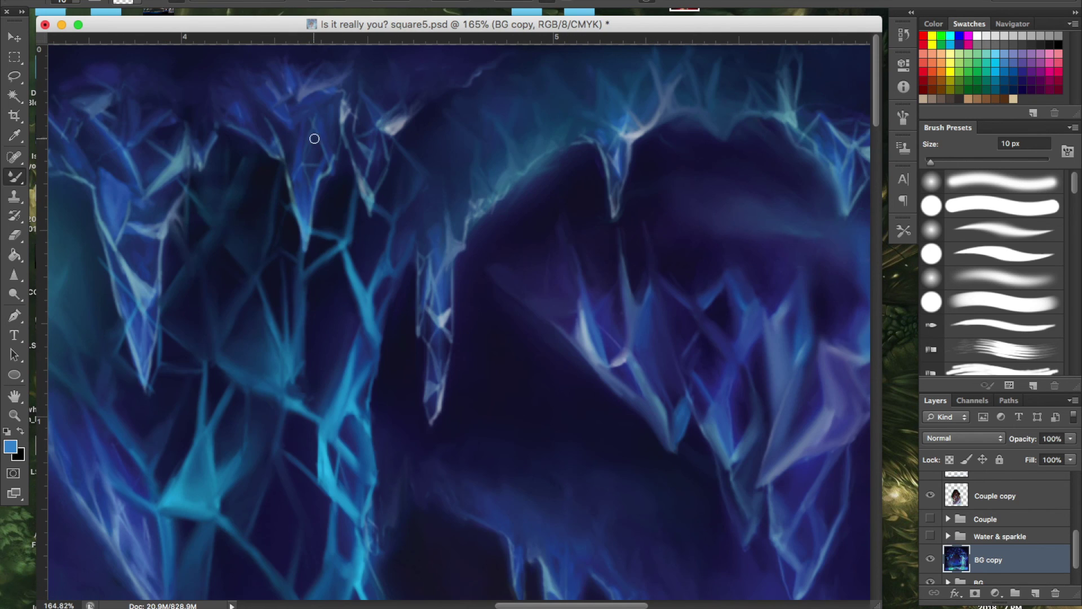